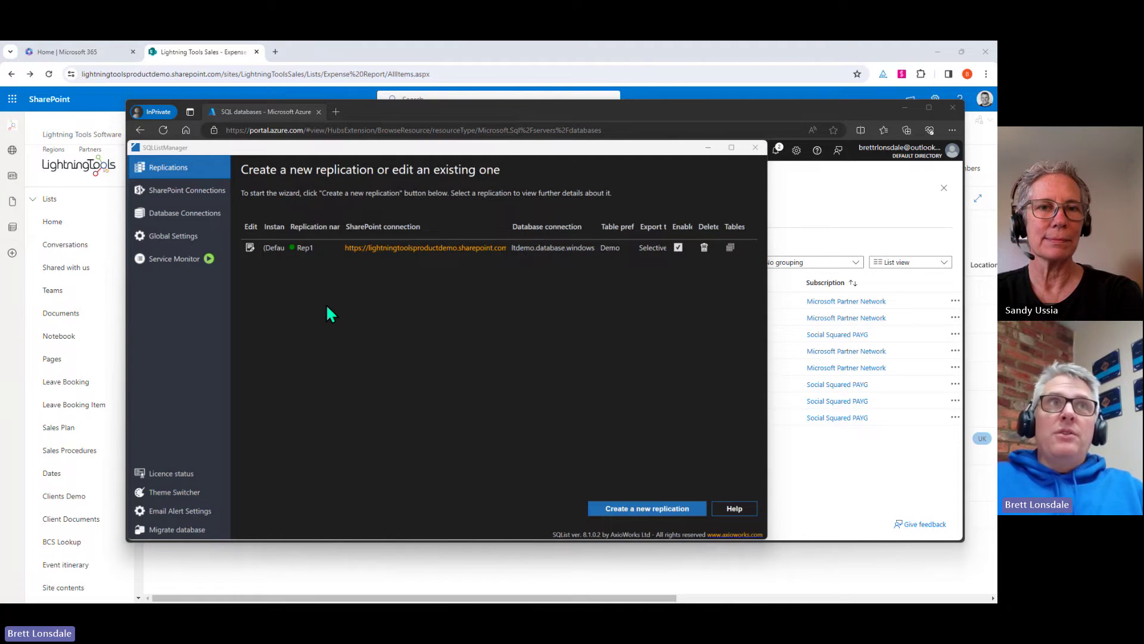
Bring the Azure SQL databases and SharePoint Expense Report windows forward, then return to SQList Manager.
left_click_drag(337, 150, 265, 185)
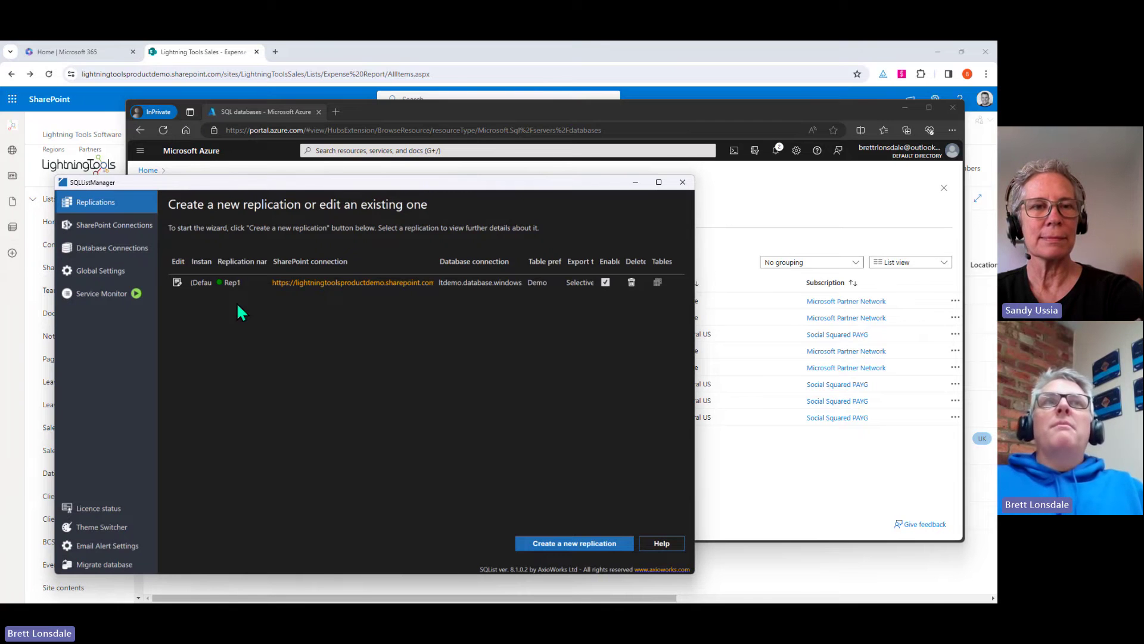
left_click(415, 114)
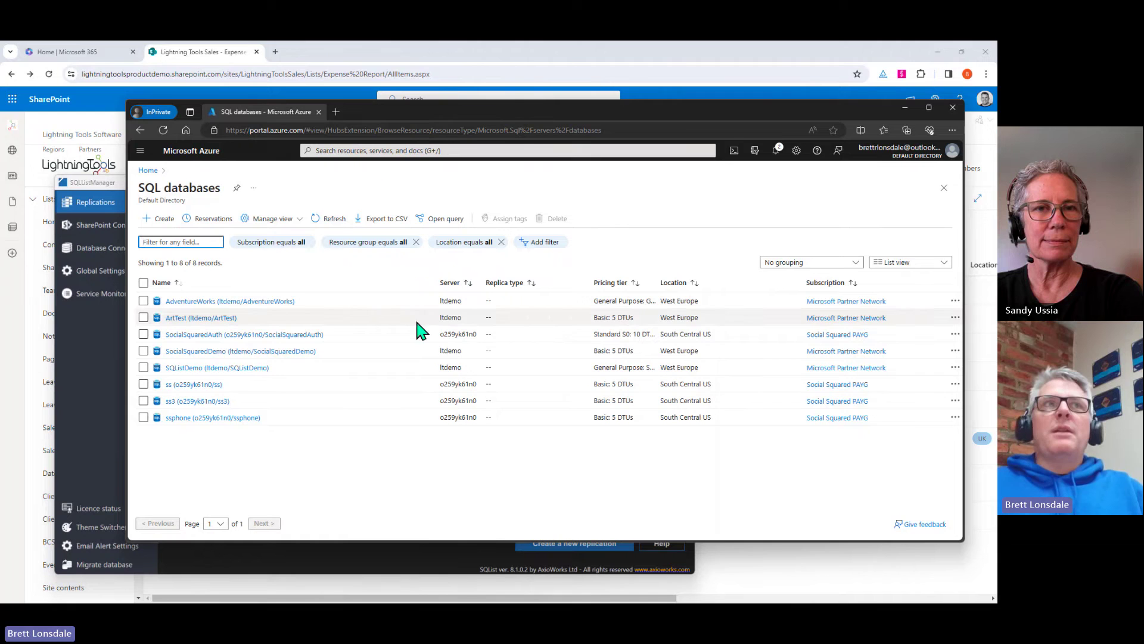
left_click(245, 66)
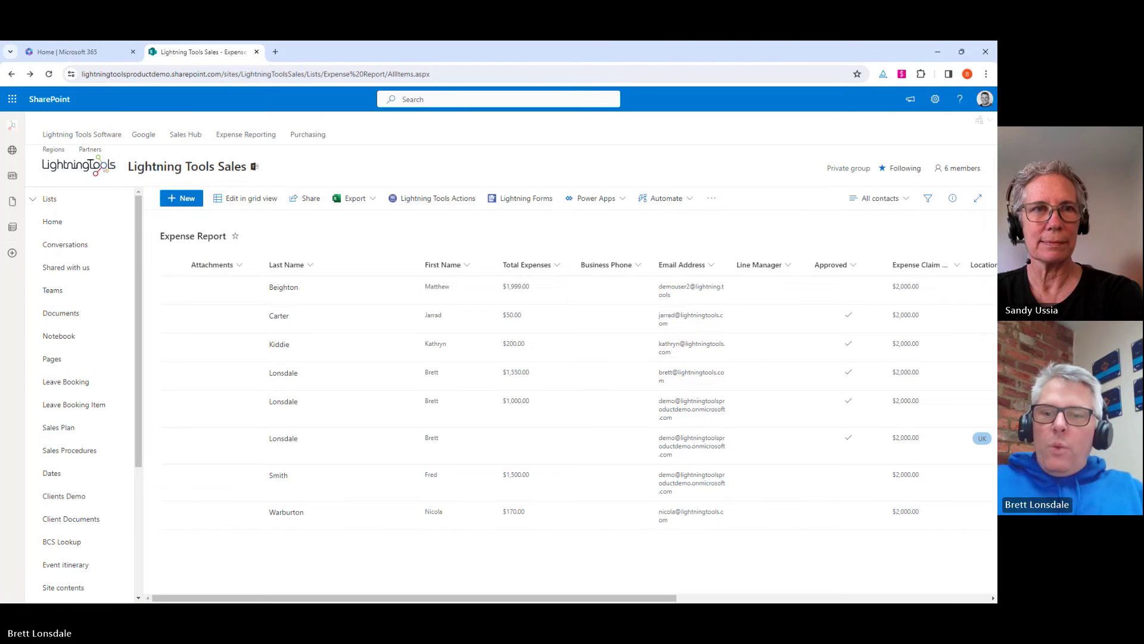
key("alt+Tab")
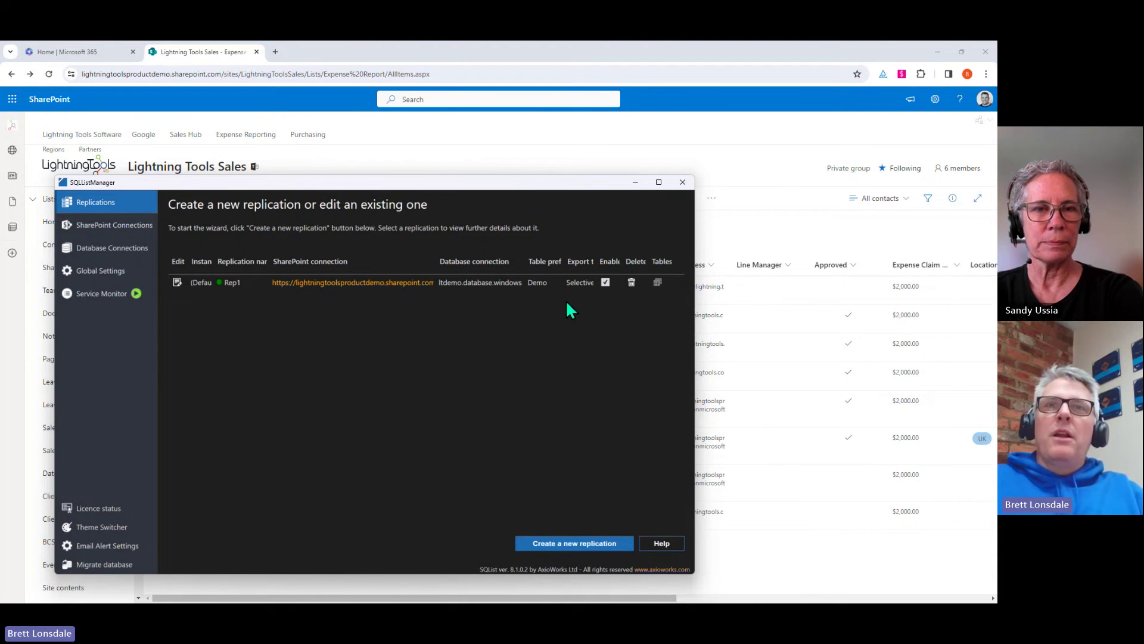
Start a new replication in SQList Manager's replication wizard.
left_click(566, 544)
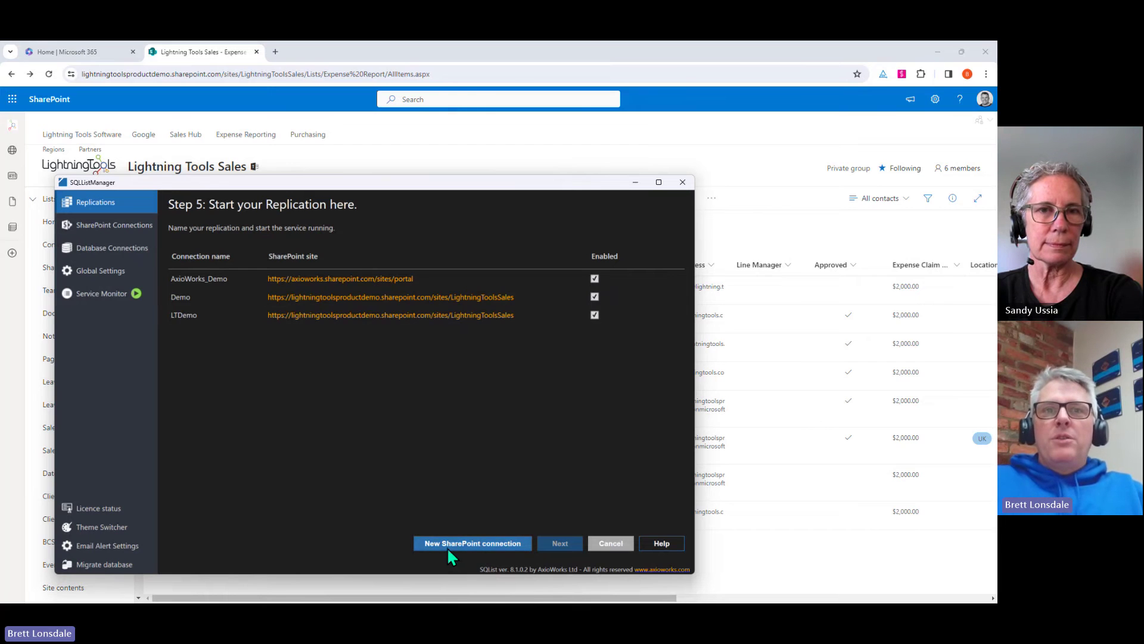
Create a new SharePoint connection named LightningToolsDemo with table prefix LT_Demo.
left_click(506, 542)
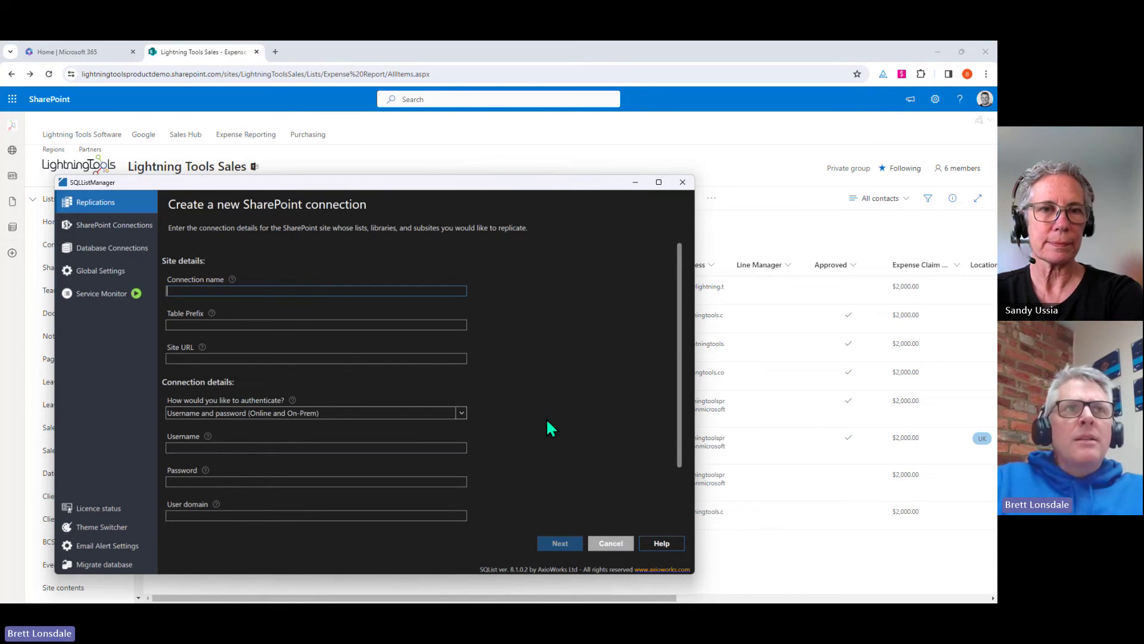
type("Lightning")
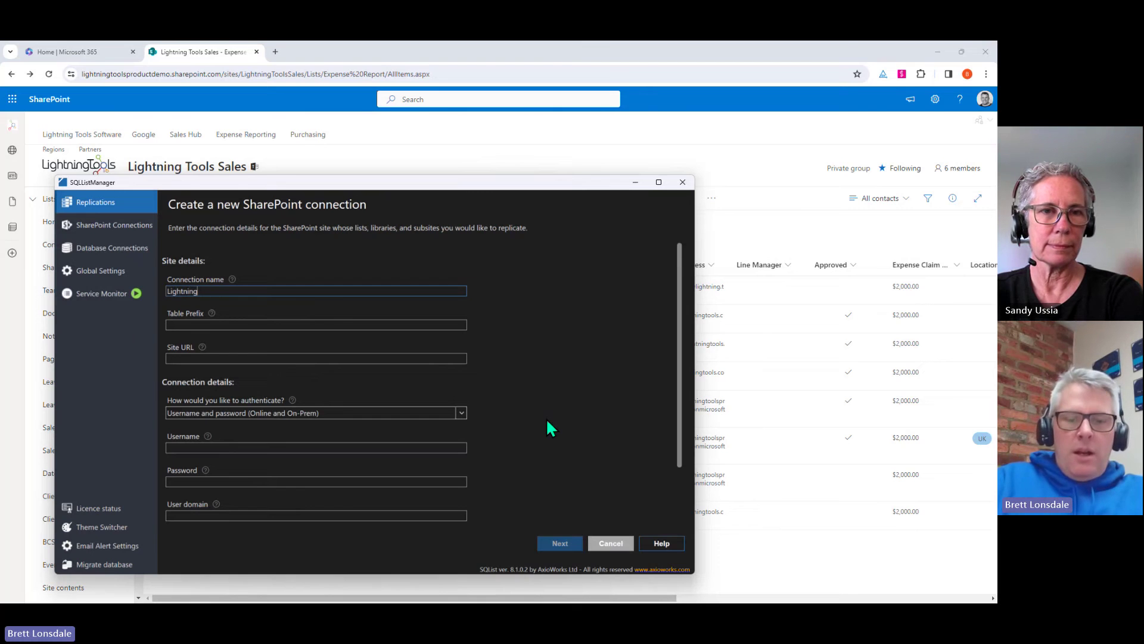
type("ToolsDemo")
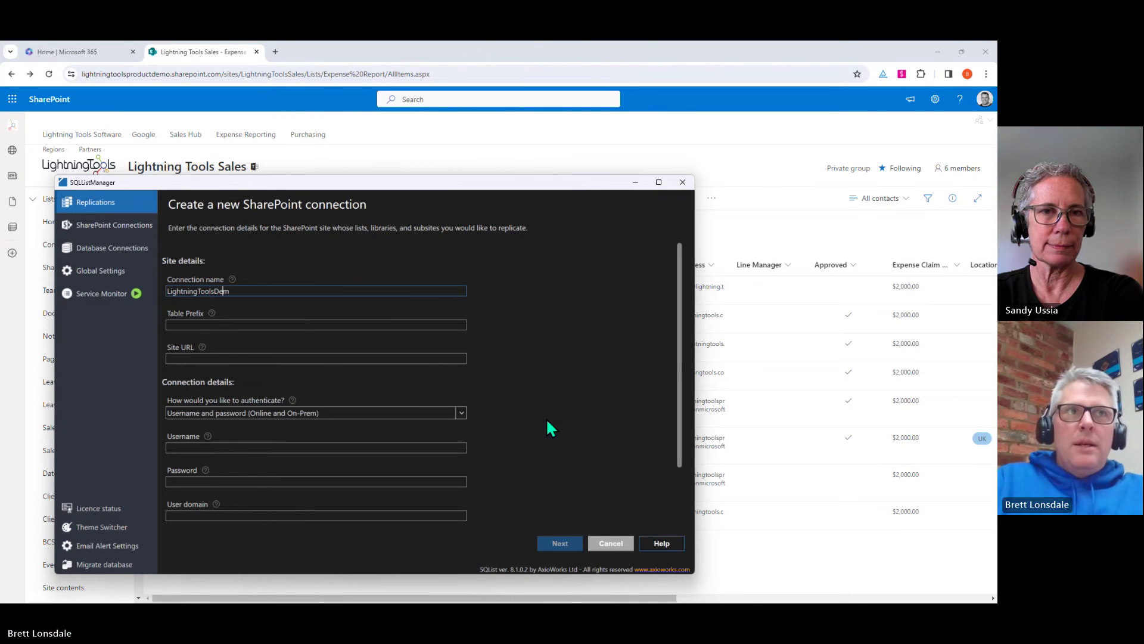
left_click(266, 325)
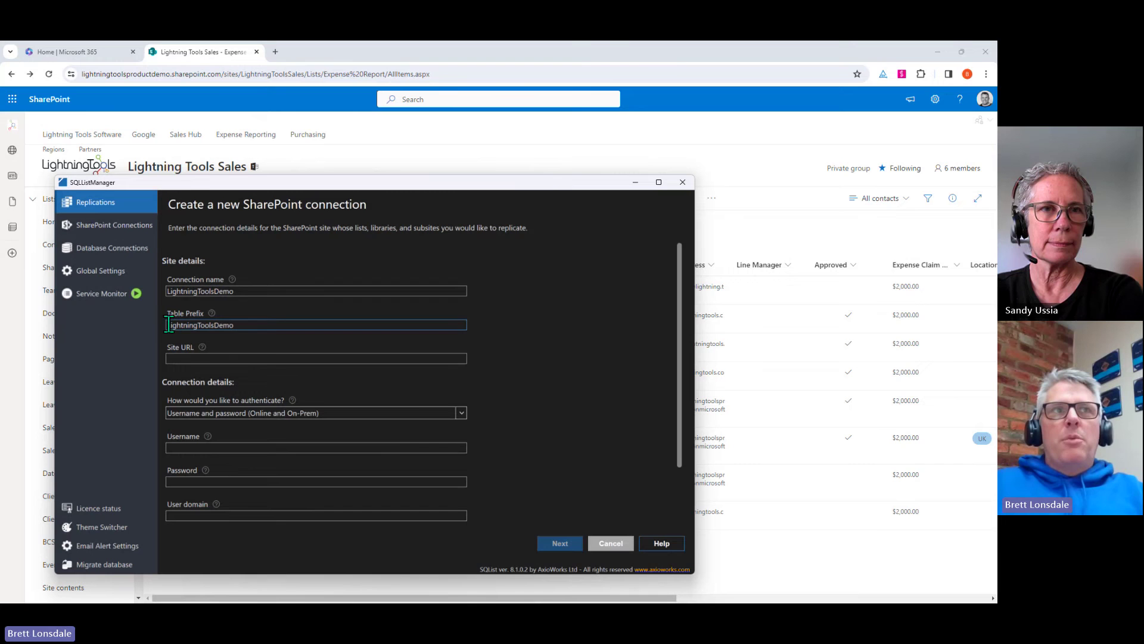
left_click_drag(169, 325, 345, 327)
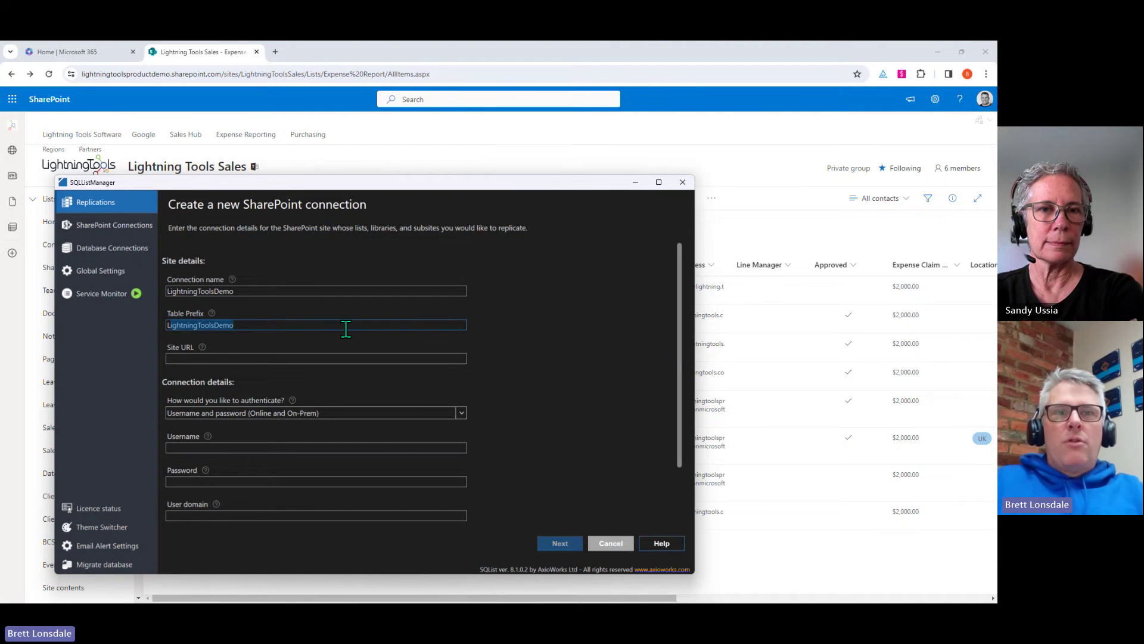
type("LT")
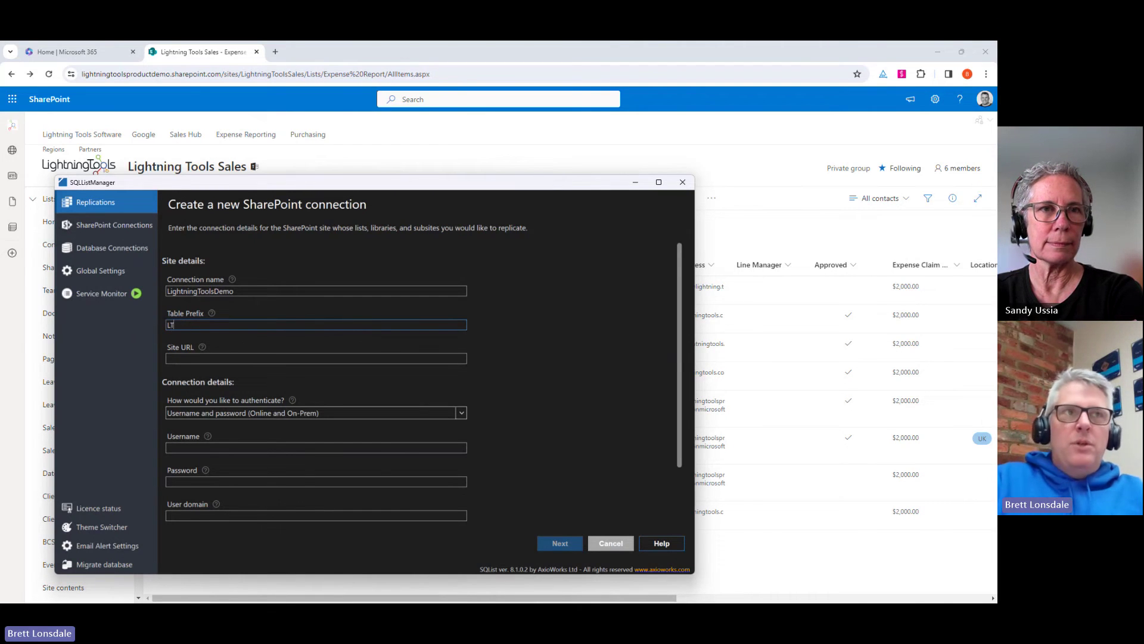
type("_DEmo")
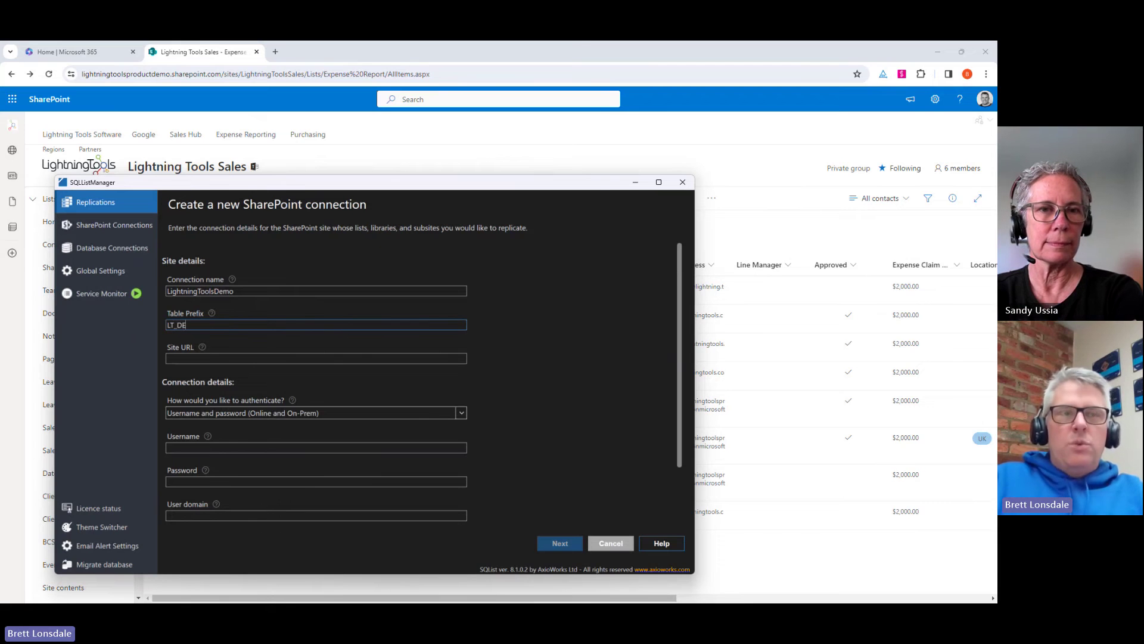
key("BackSpace")
key("BackSpace")
key("BackSpace")
key("BackSpace")
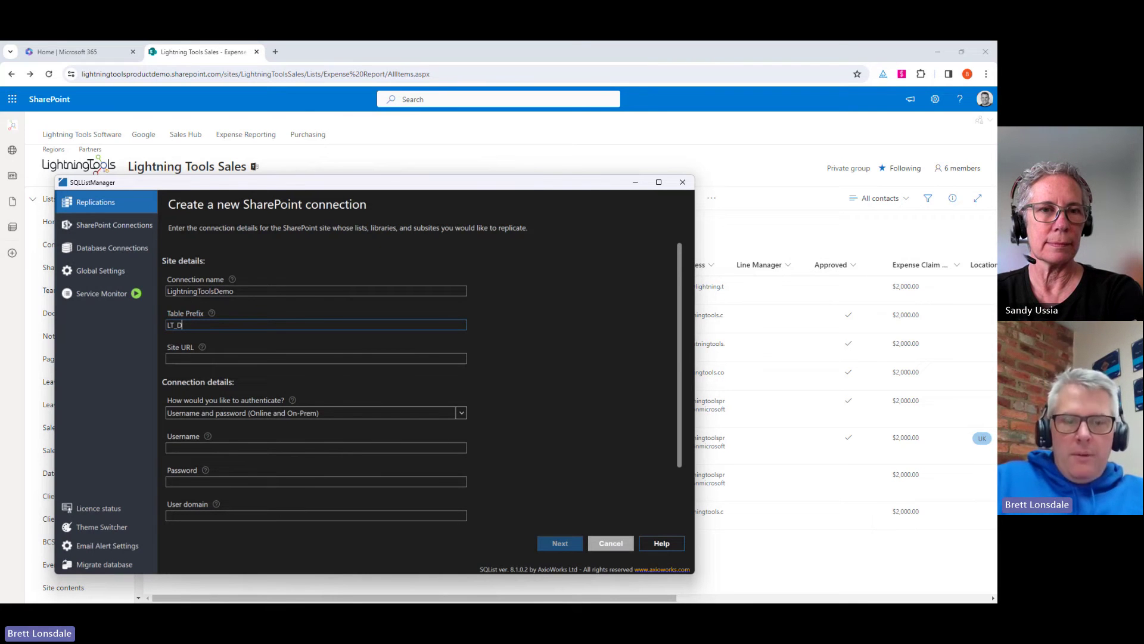
type("Demo")
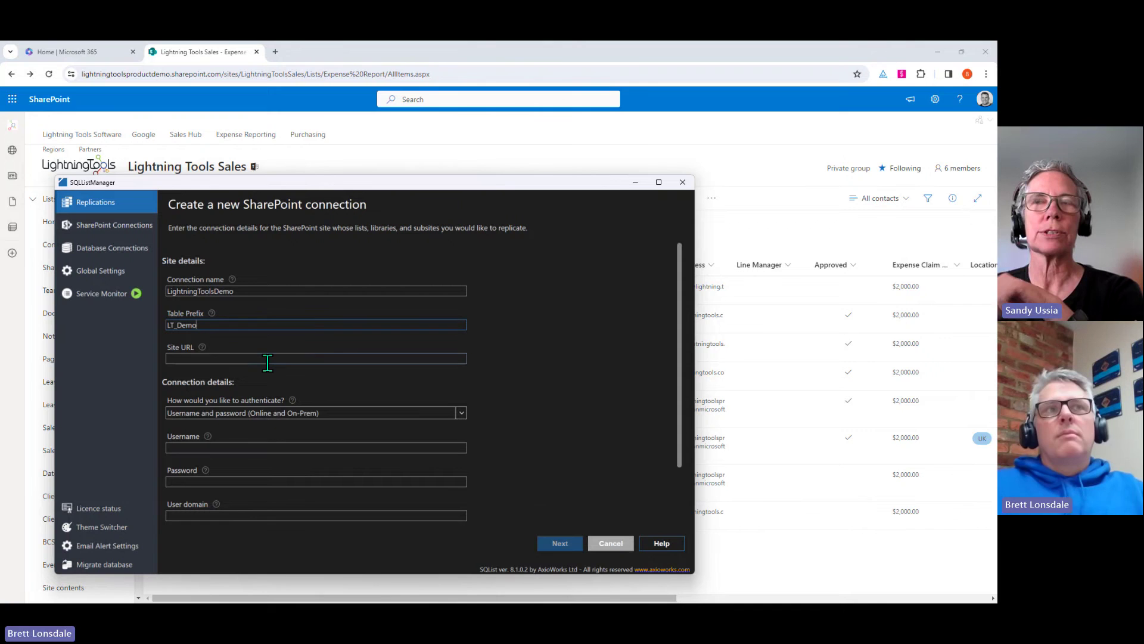
left_click(267, 358)
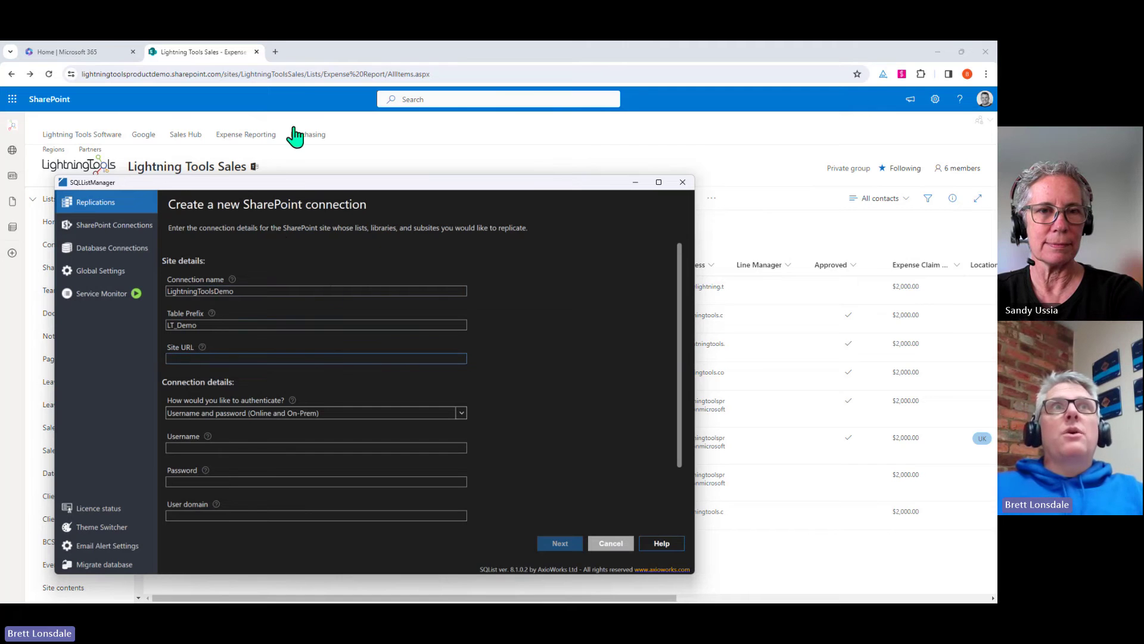
Paste the LightningToolsSales site URL without its trailing slash, keeping username-and-password authentication.
left_click_drag(307, 74, 36, 80)
key("ctrl+c")
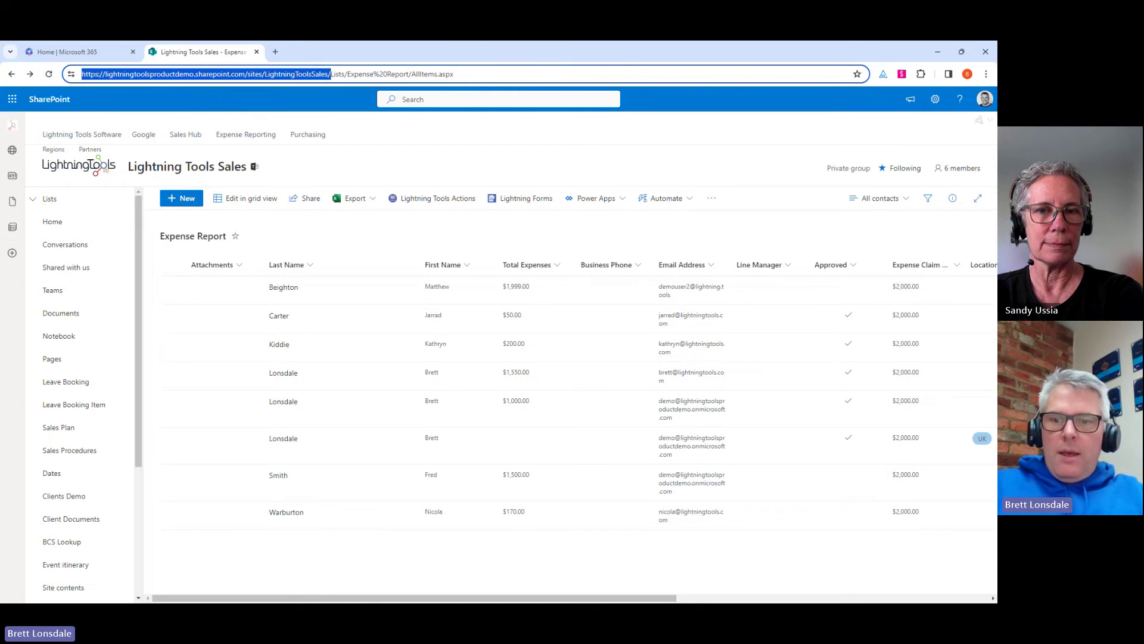
key("alt+Tab")
left_click(207, 359)
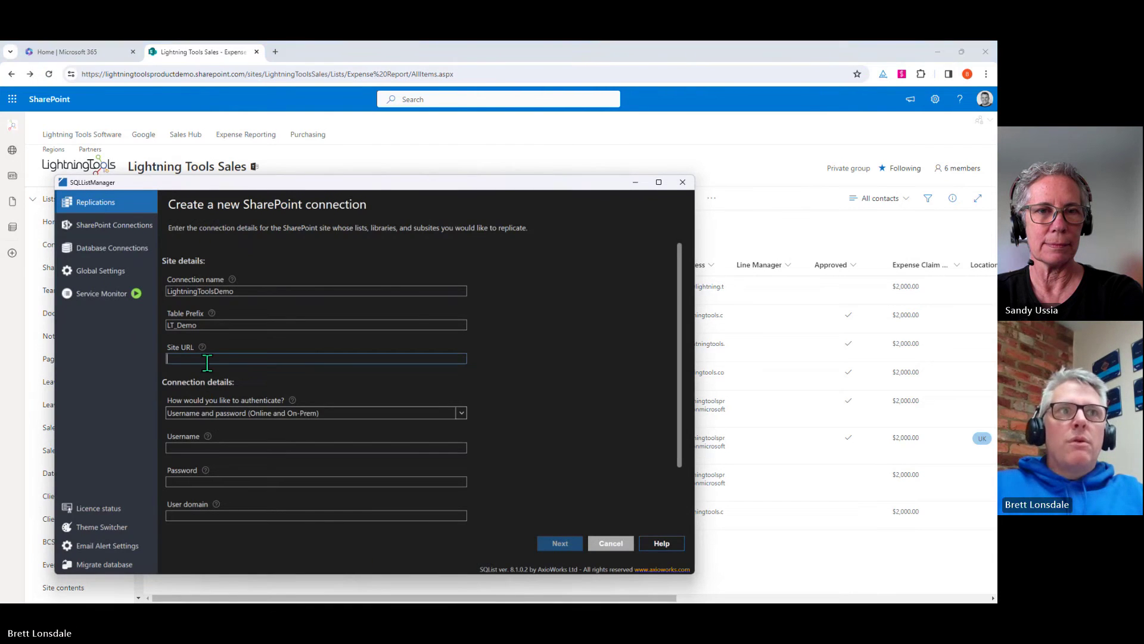
key("ctrl+v")
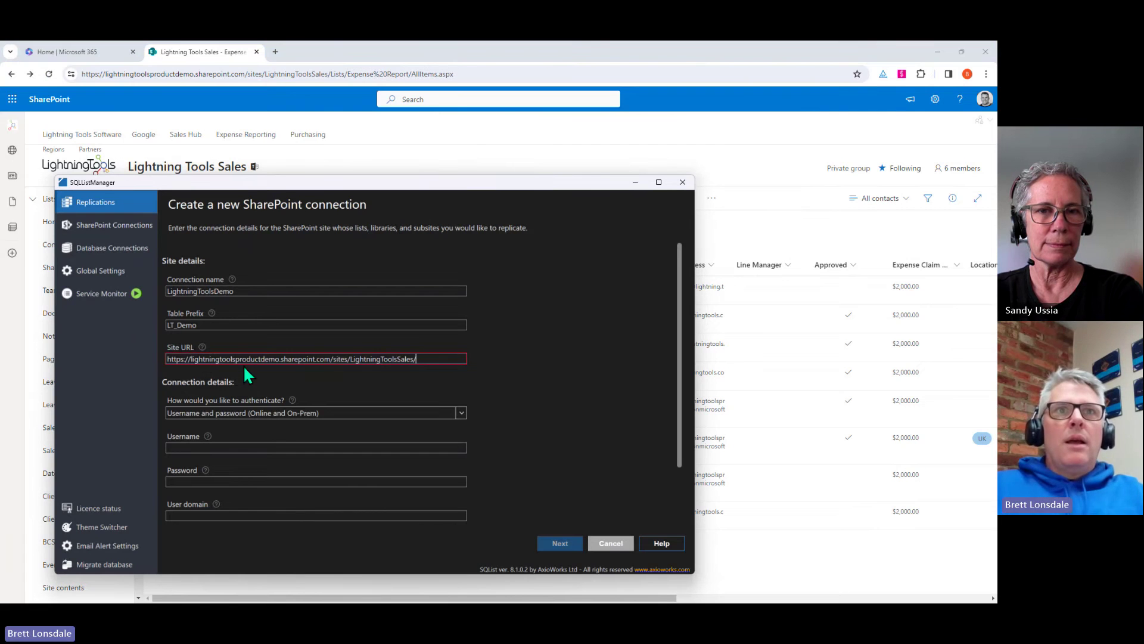
key("BackSpace")
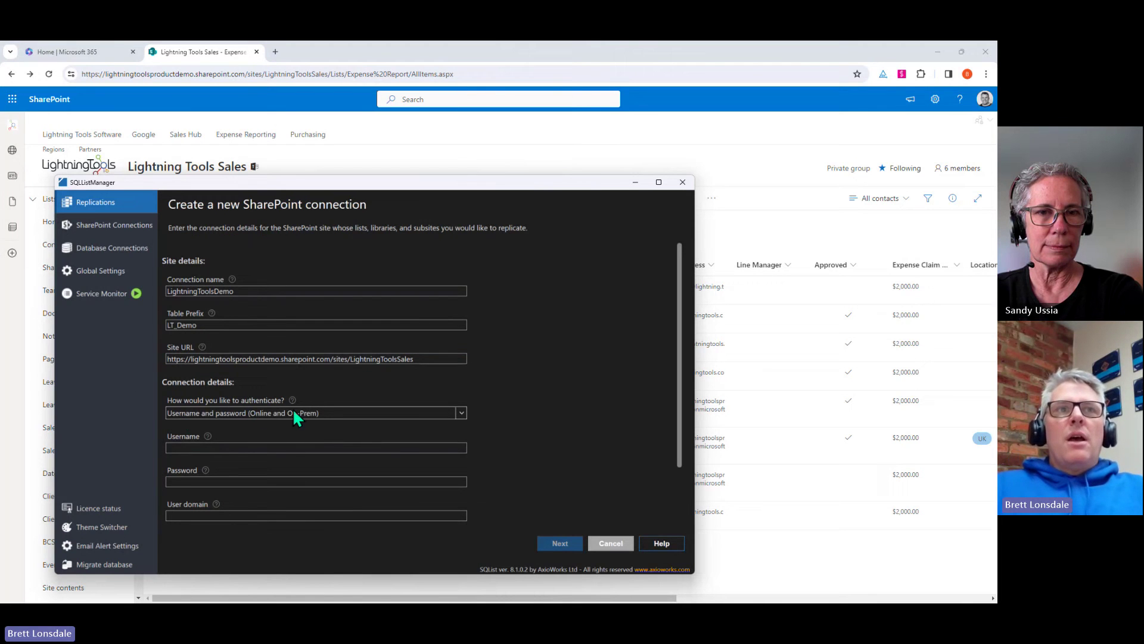
left_click(325, 412)
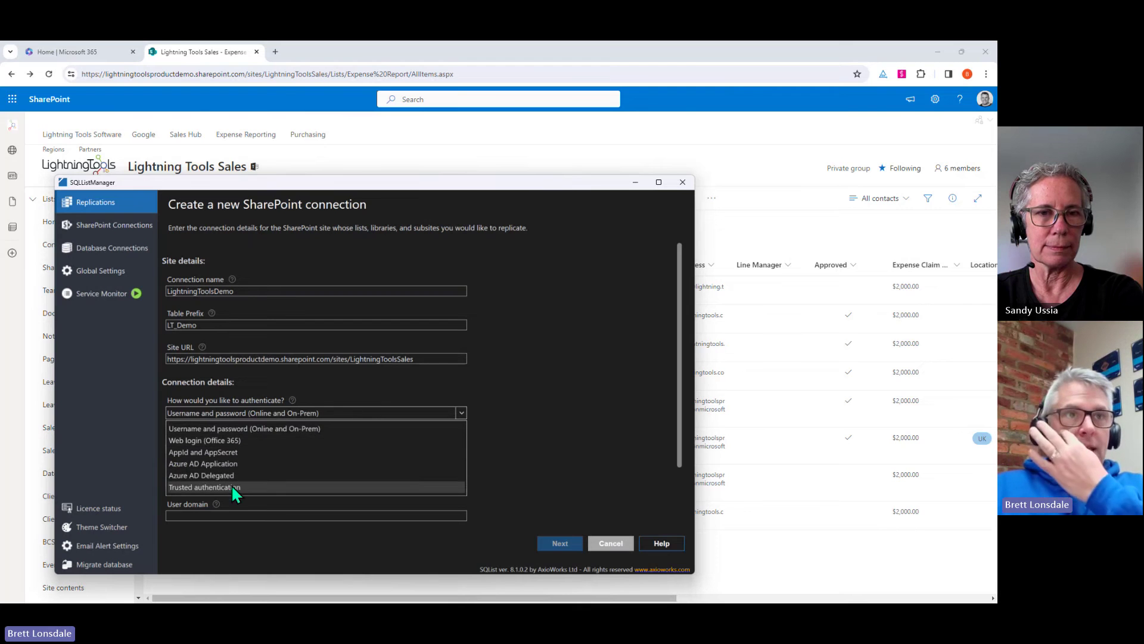
left_click(388, 411)
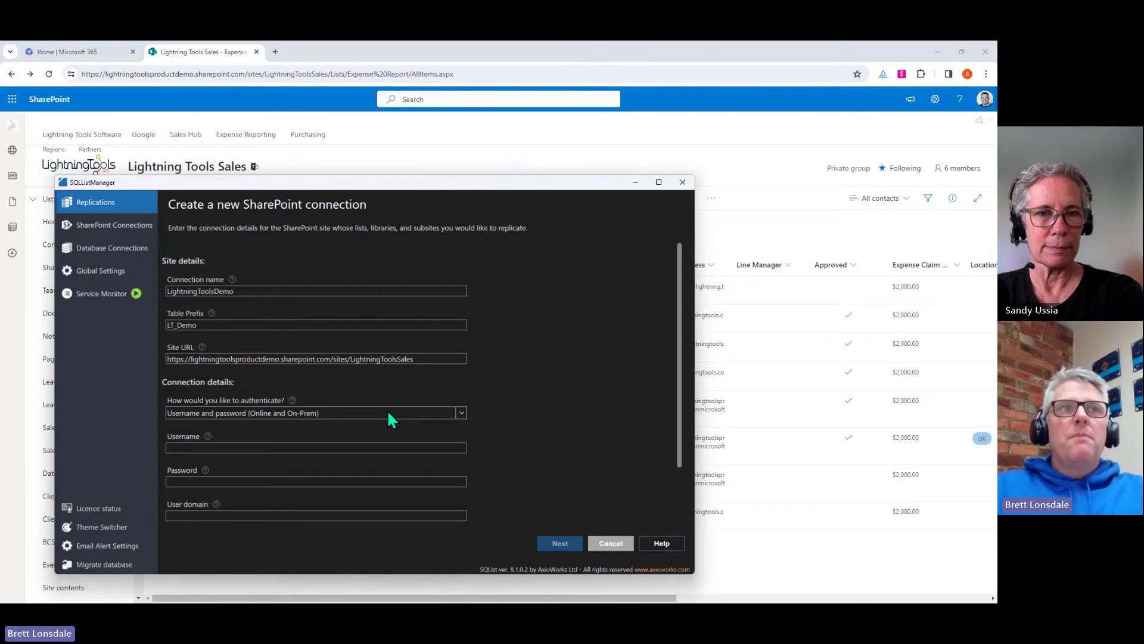
left_click(188, 446)
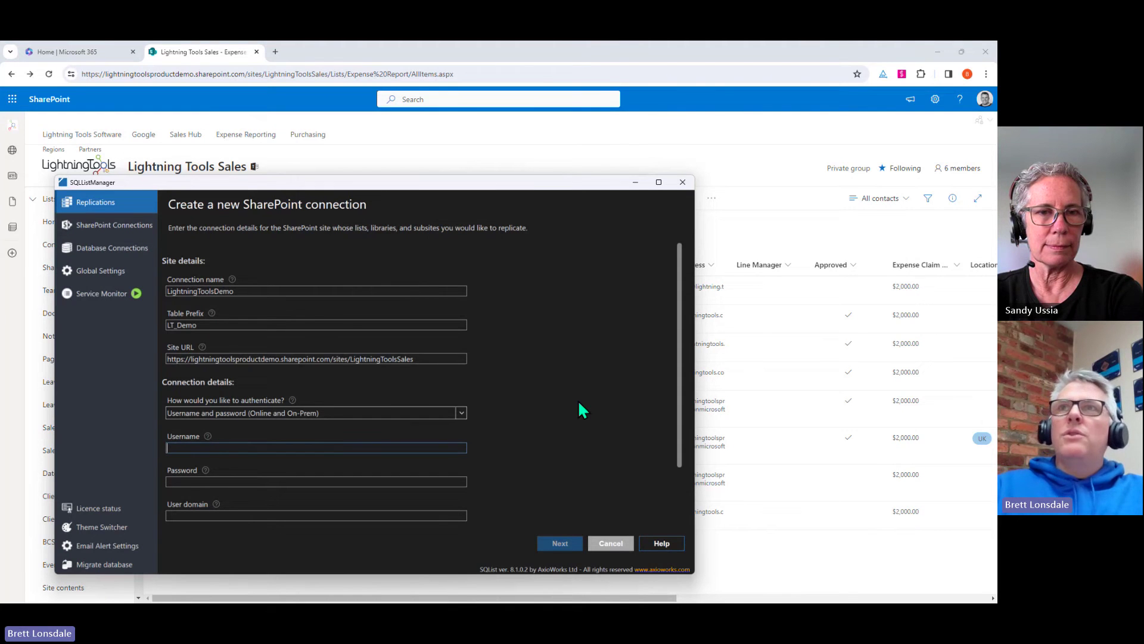
Check the signed-in SharePoint account, then enter its username and password in the connection form.
left_click(982, 119)
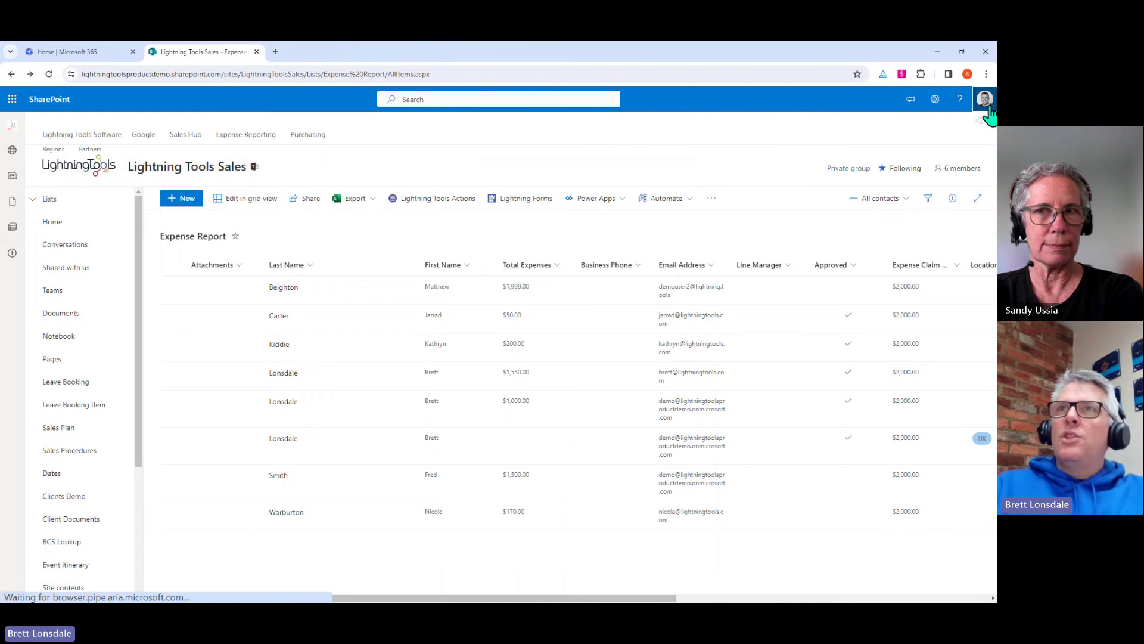
left_click(984, 101)
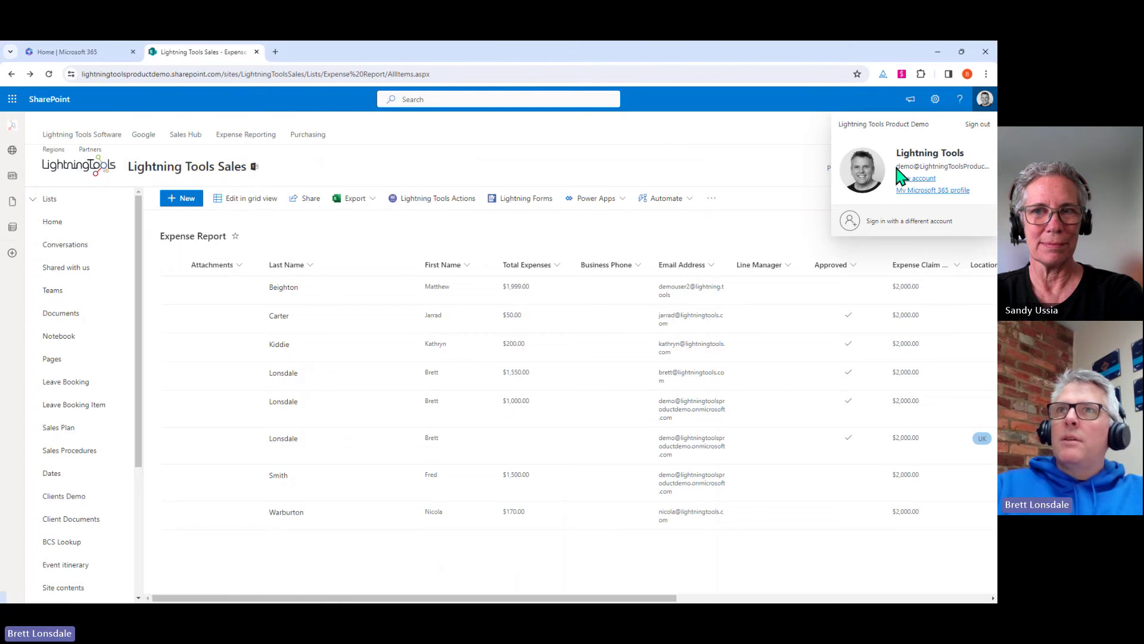
key("alt+Tab")
left_click(241, 480)
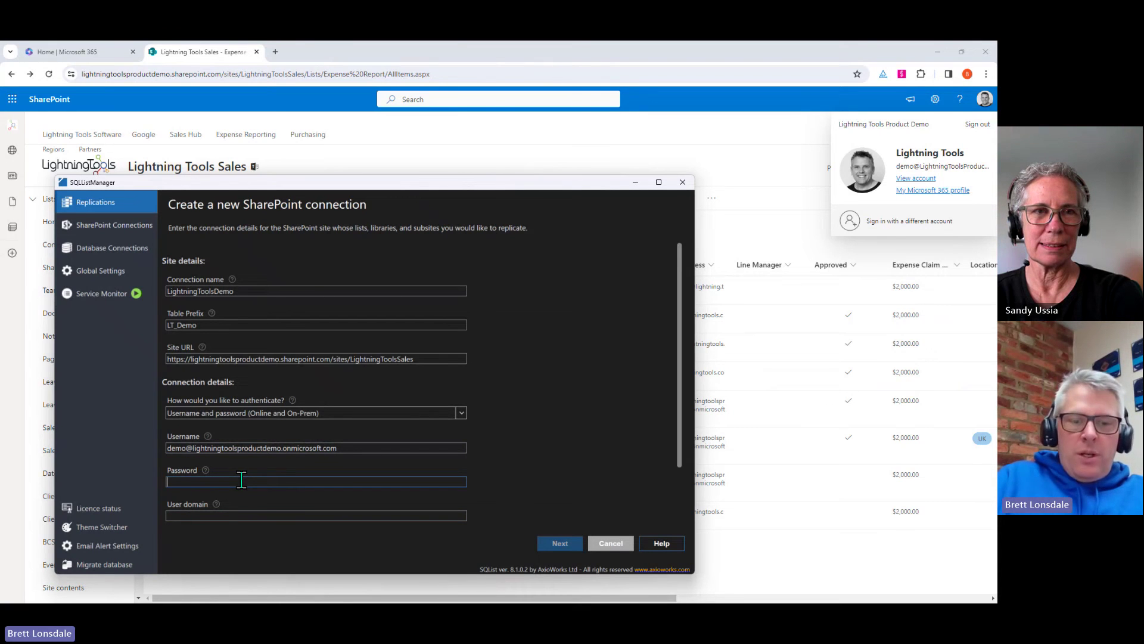
type("*******")
key("BackSpace")
key("BackSpace")
key("BackSpace")
key("BackSpace")
key("BackSpace")
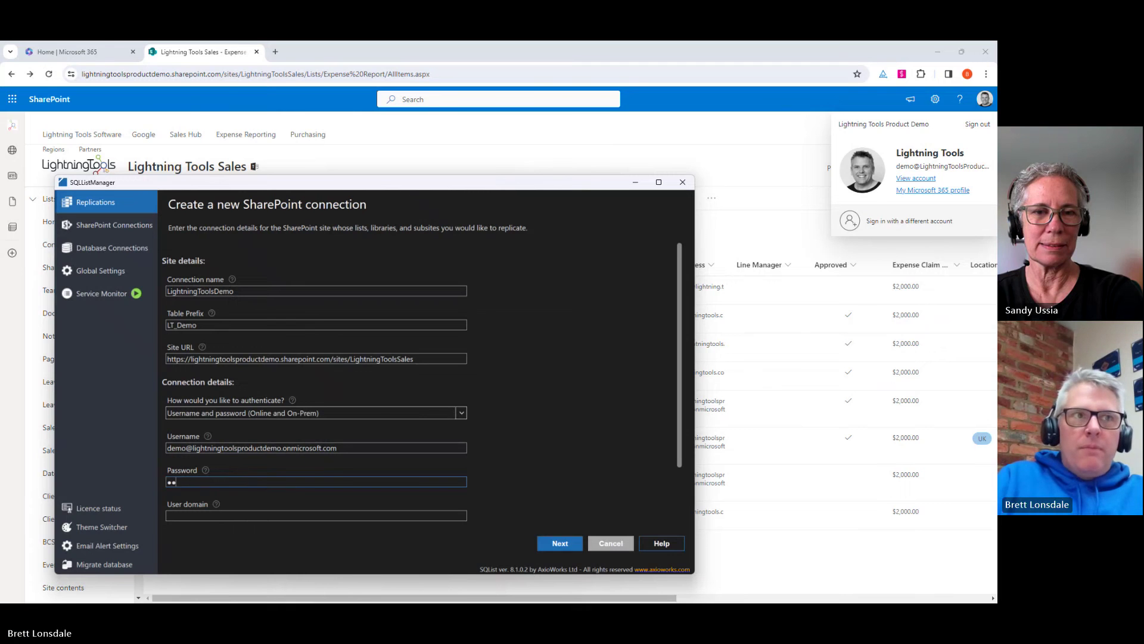
type("*******")
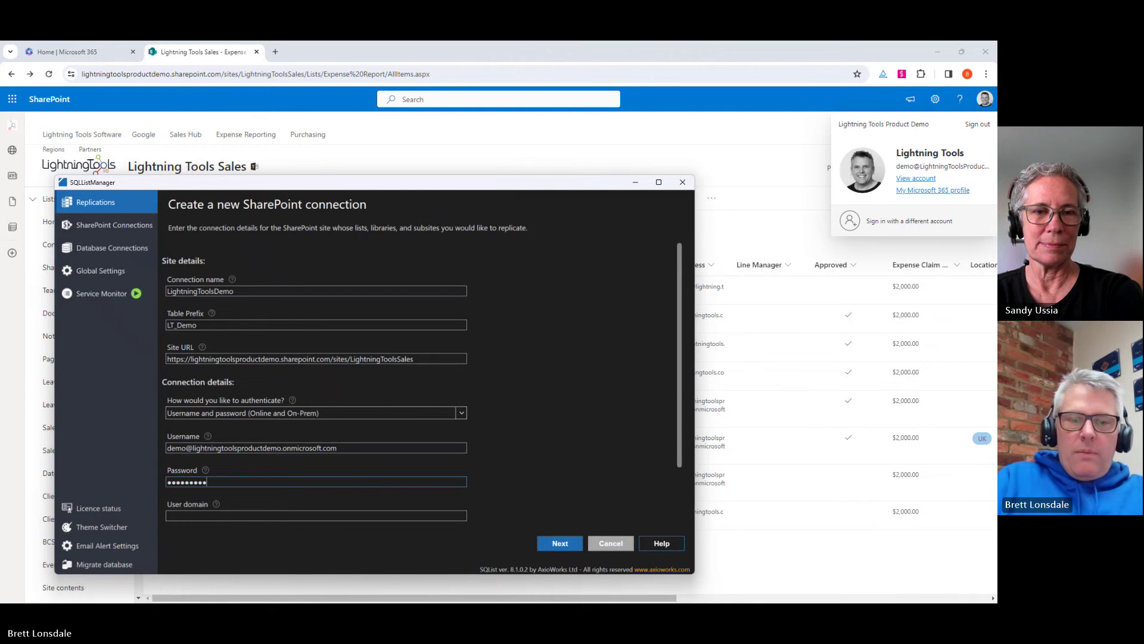
type("*")
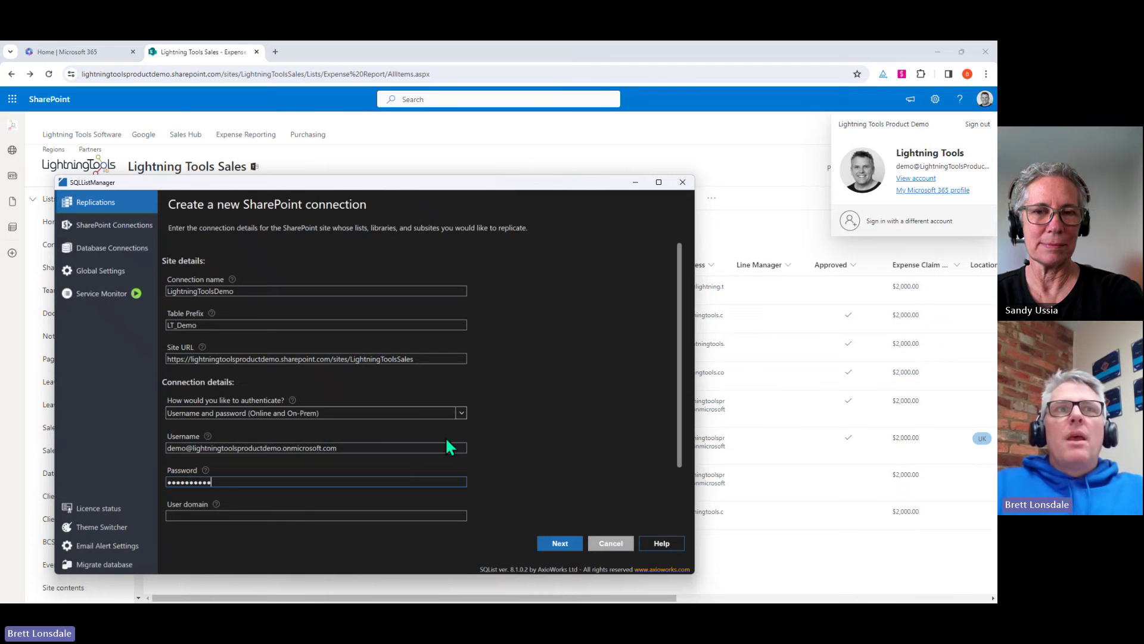
Continue to Step 2 and choose to replicate individually selected lists and libraries.
left_click(548, 542)
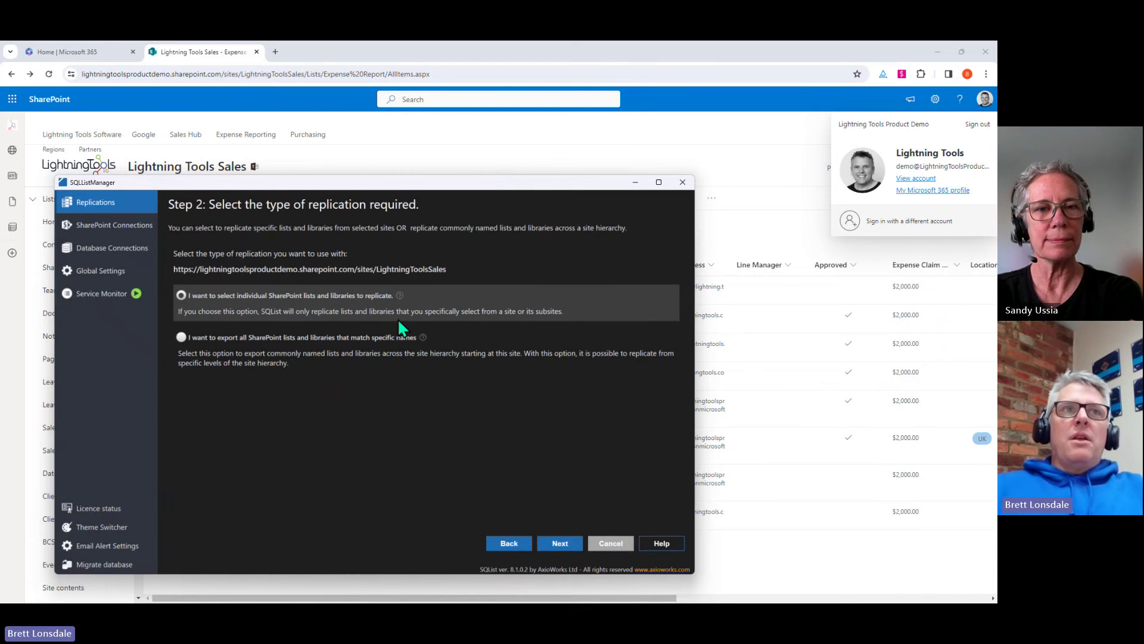
Tick Expense Report and Expense tracker under All lists and libraries, then continue.
left_click(563, 543)
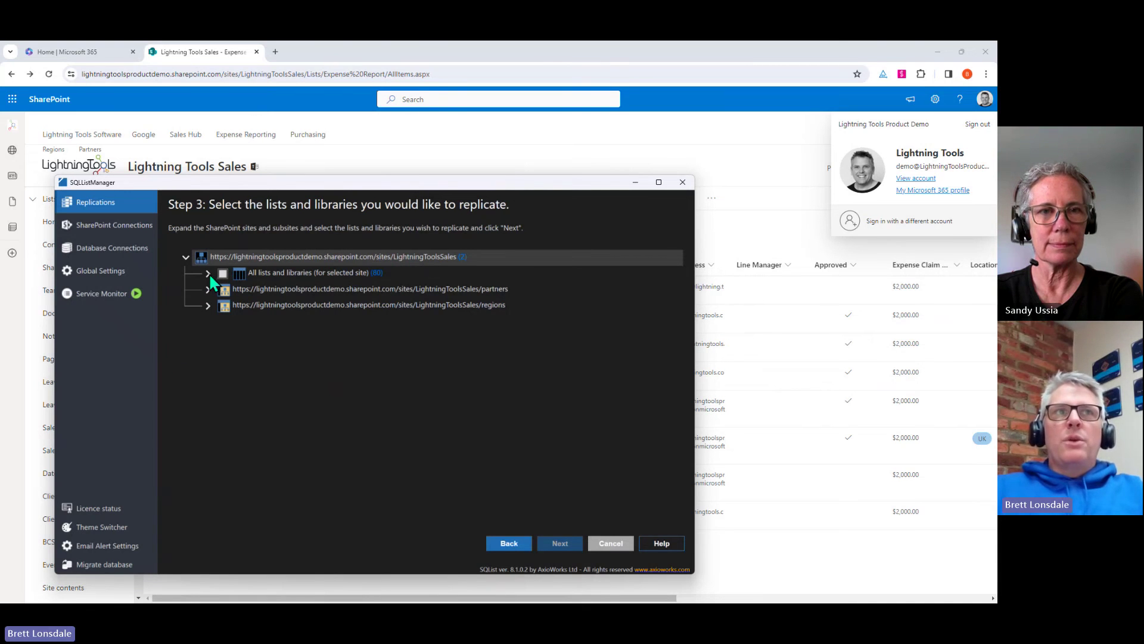
left_click(227, 279)
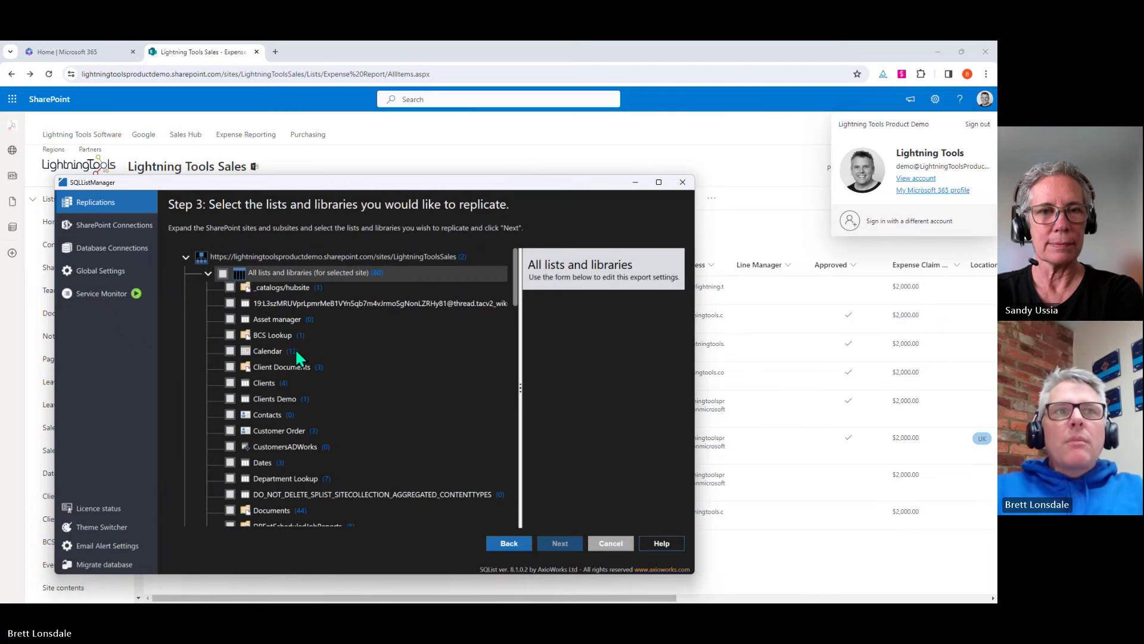
scroll(516, 292, "down", 1)
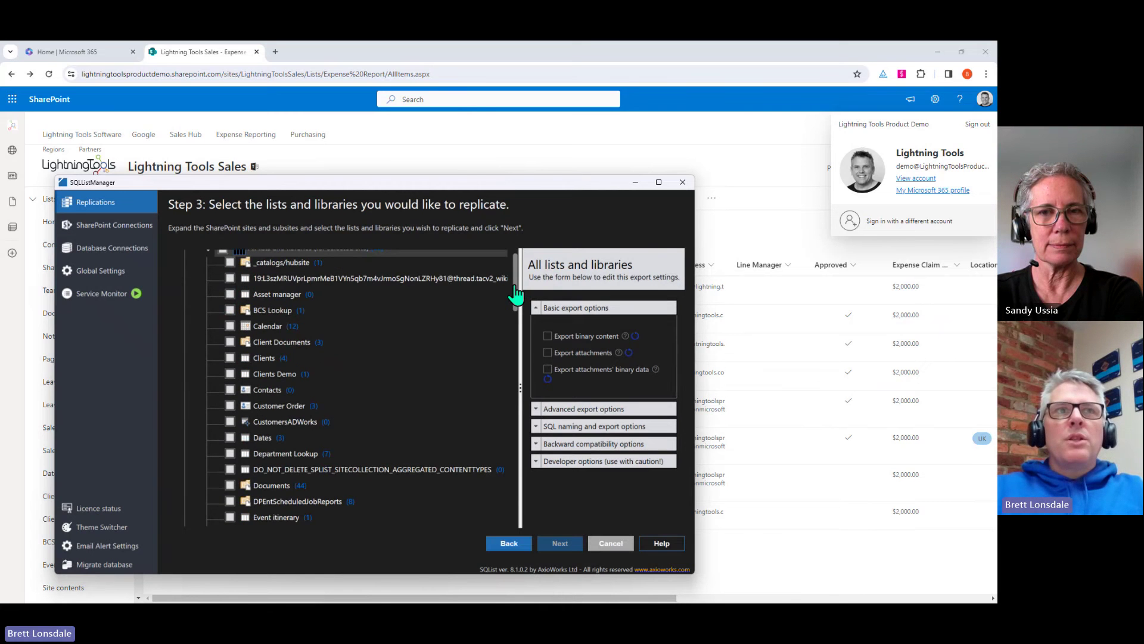
scroll(365, 362, "down", 4)
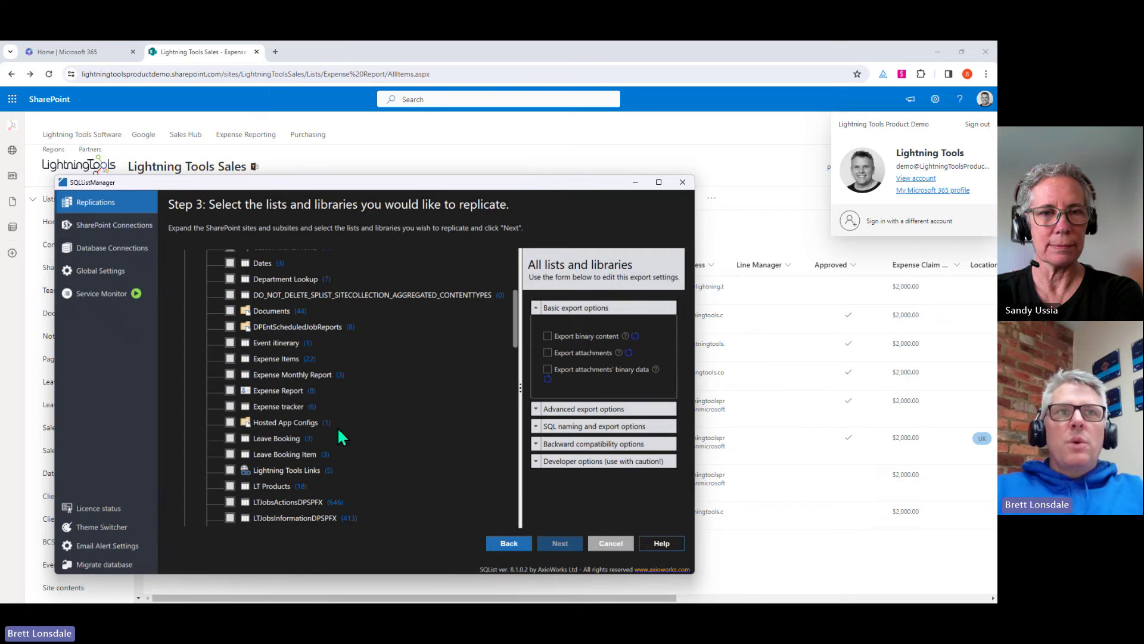
left_click(230, 390)
left_click(230, 406)
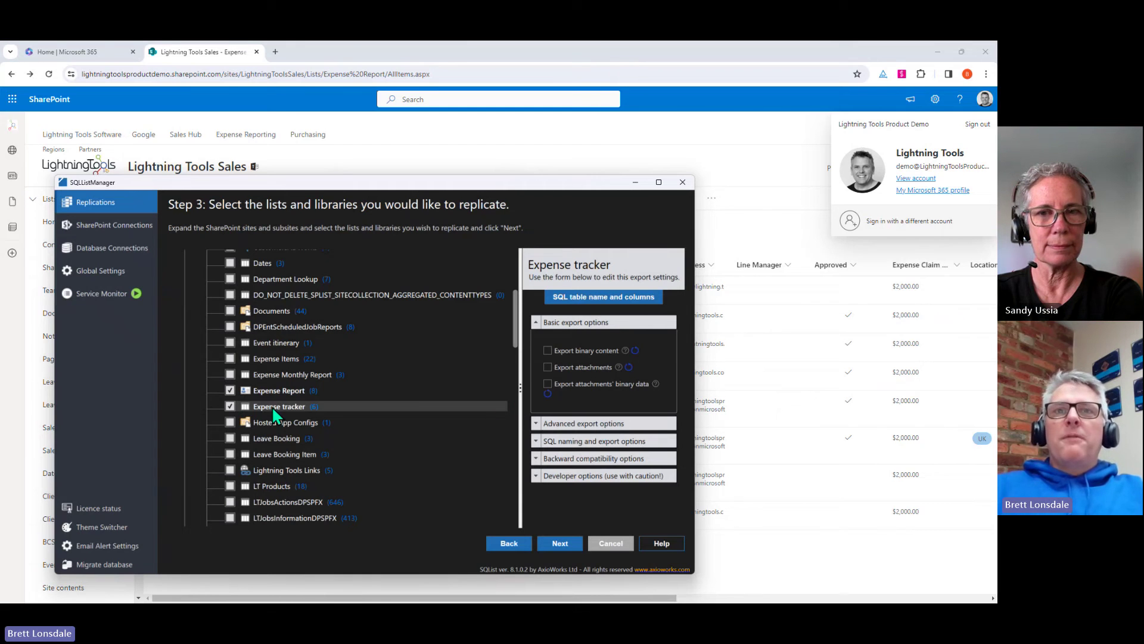
left_click(568, 540)
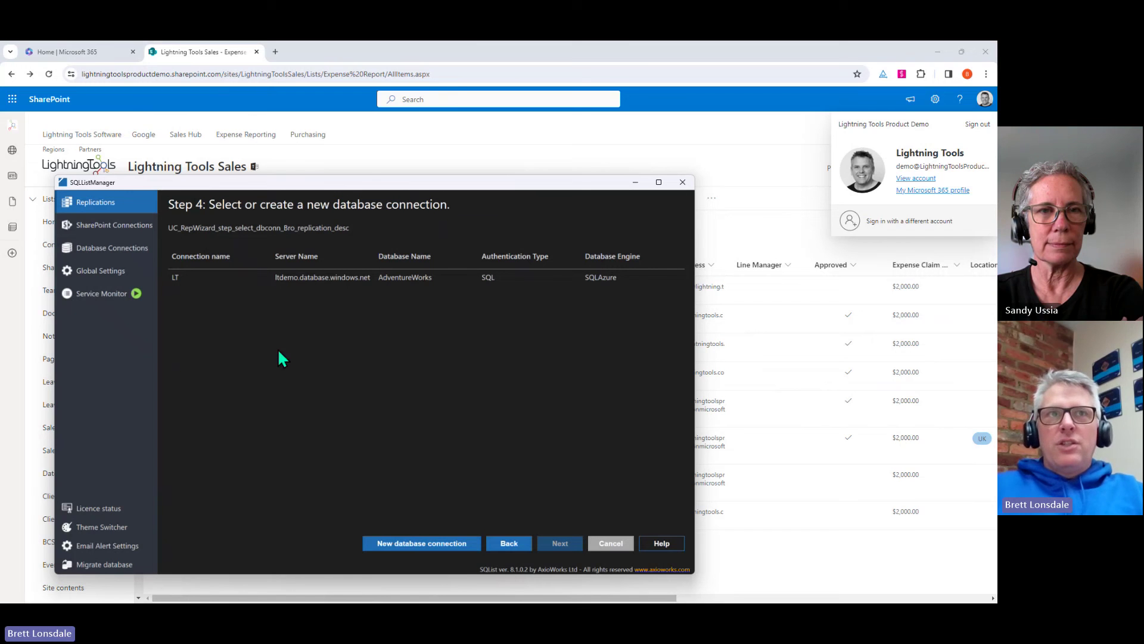
Create database connection SQListDemo to server ltdemo.database.windows.net, database SQList.
left_click(399, 545)
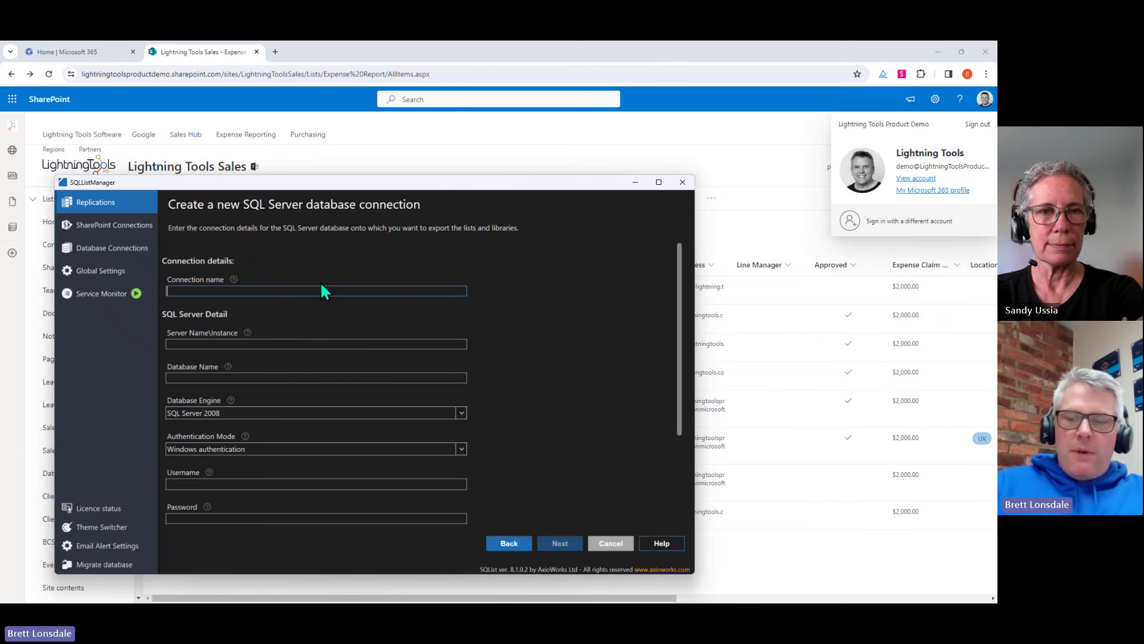
type("SQ")
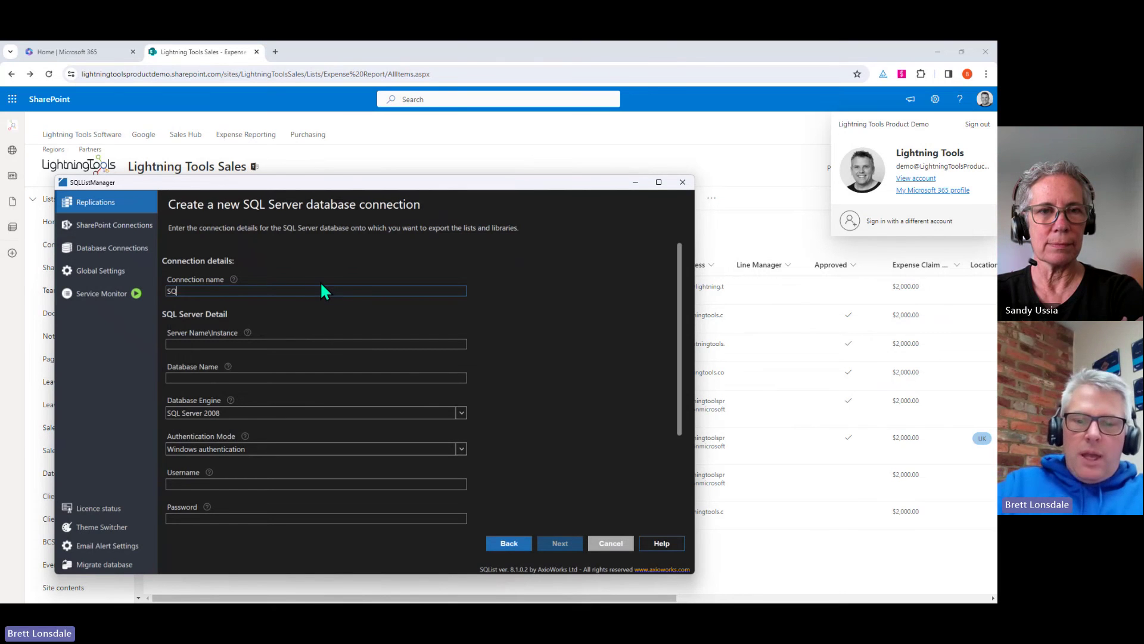
type("ListDemo")
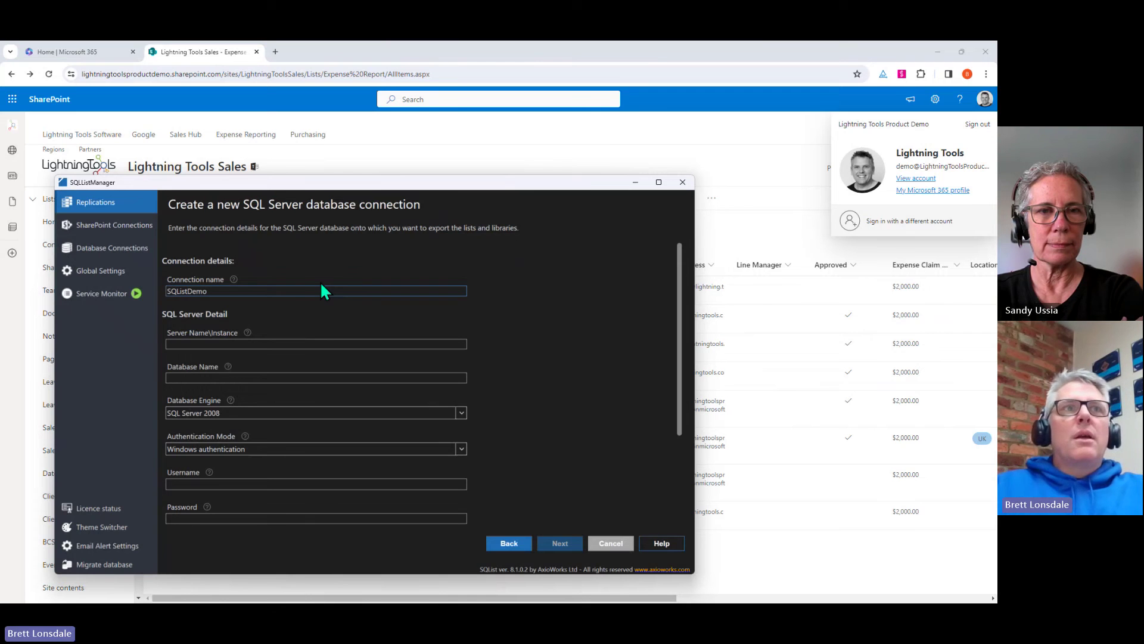
left_click(286, 345)
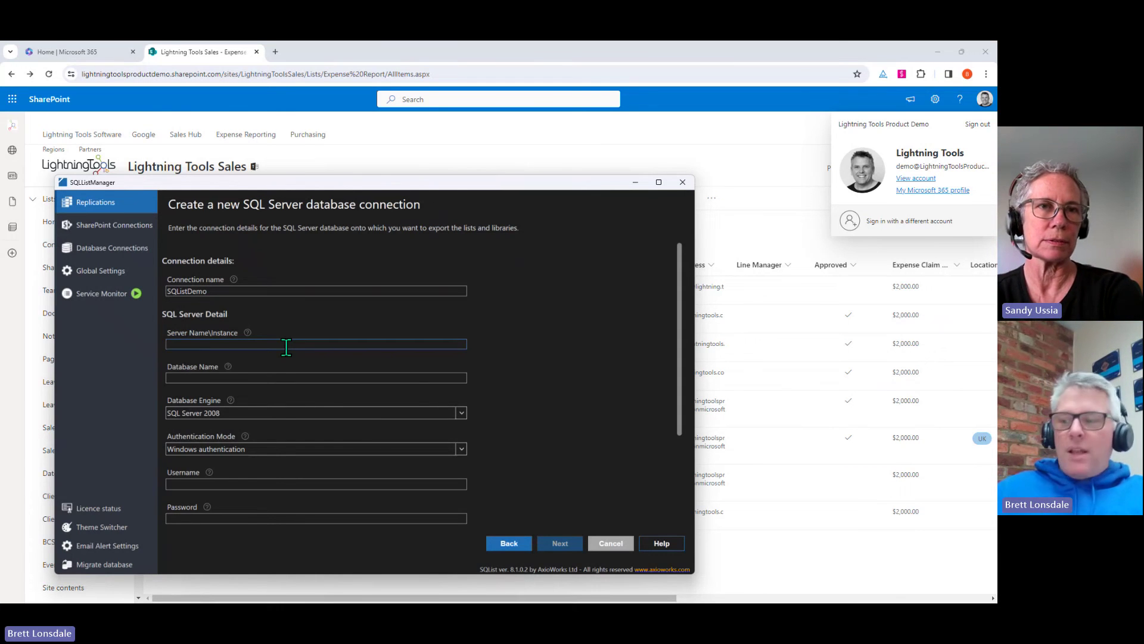
type("lt")
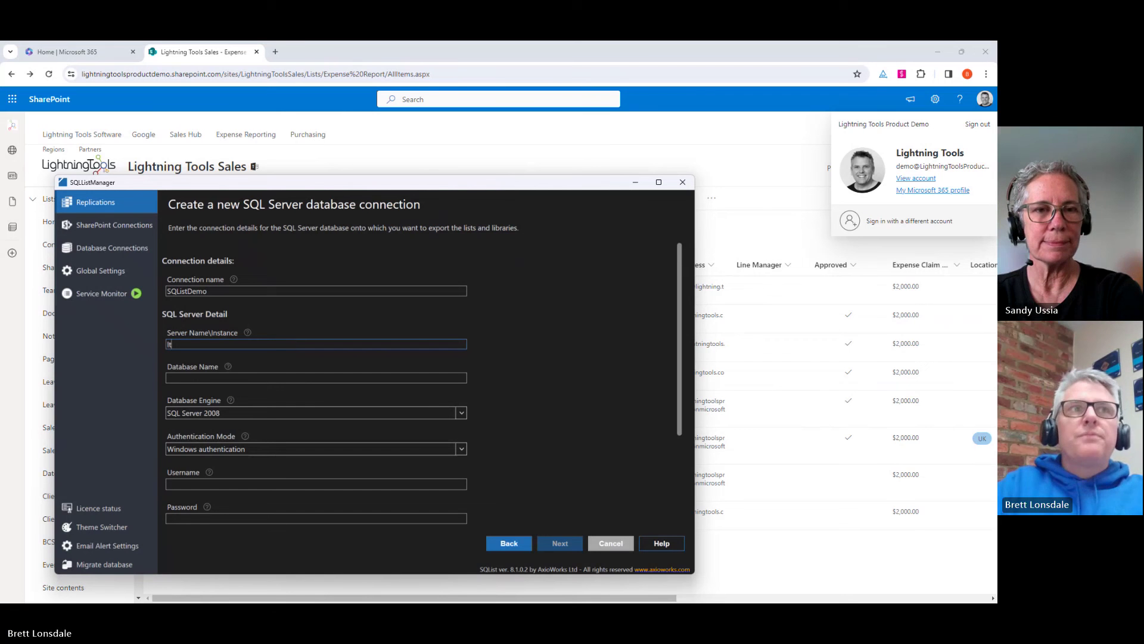
type("demo")
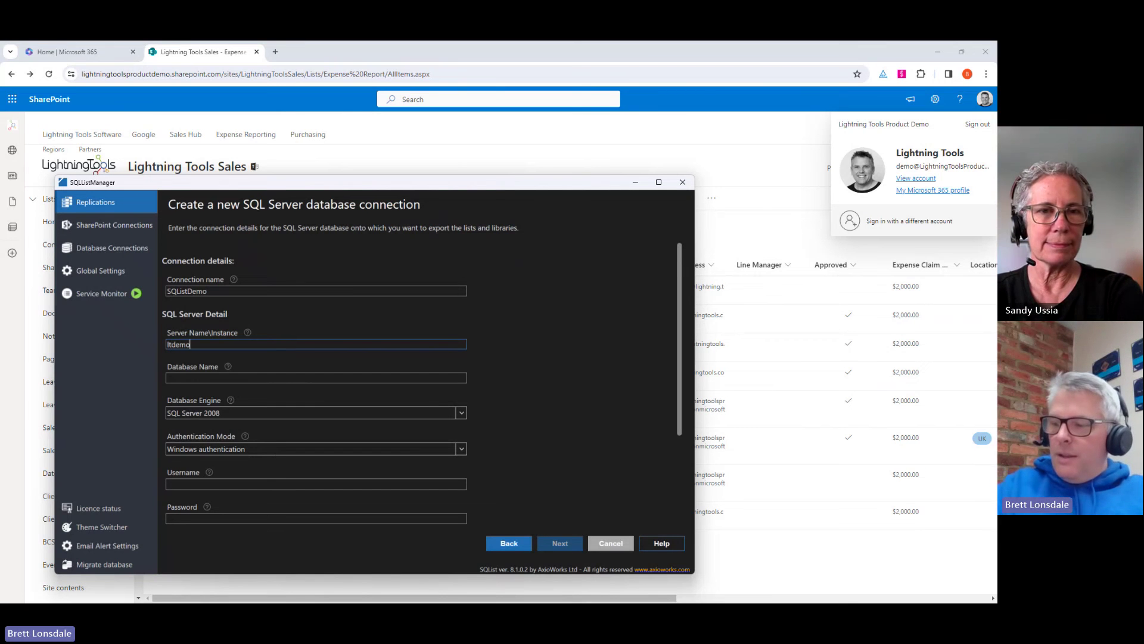
type(".")
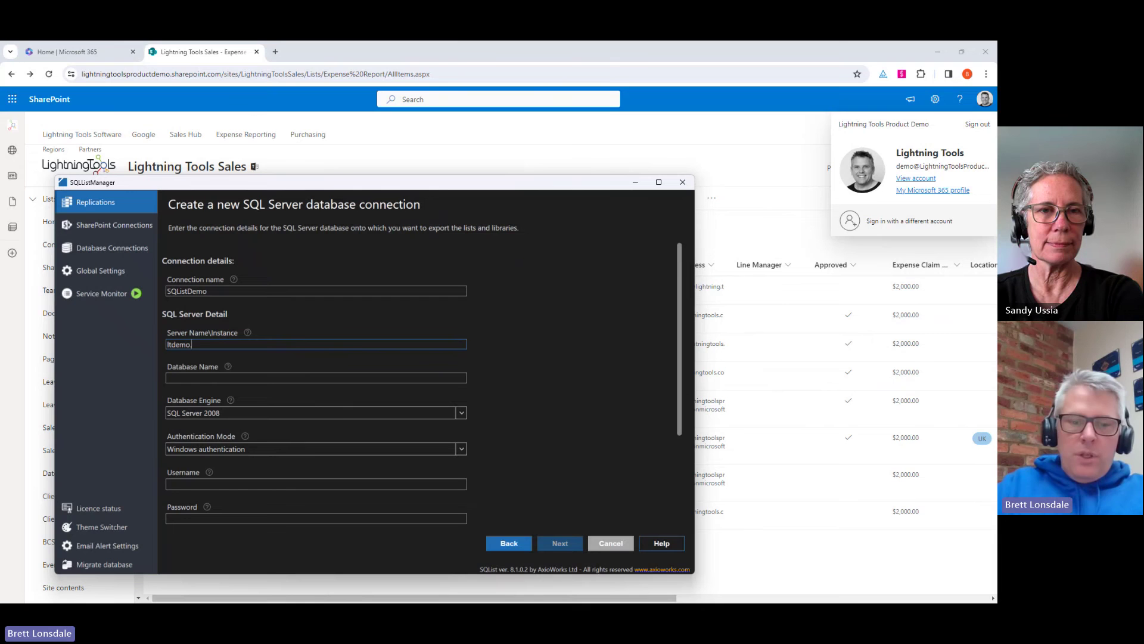
type("database")
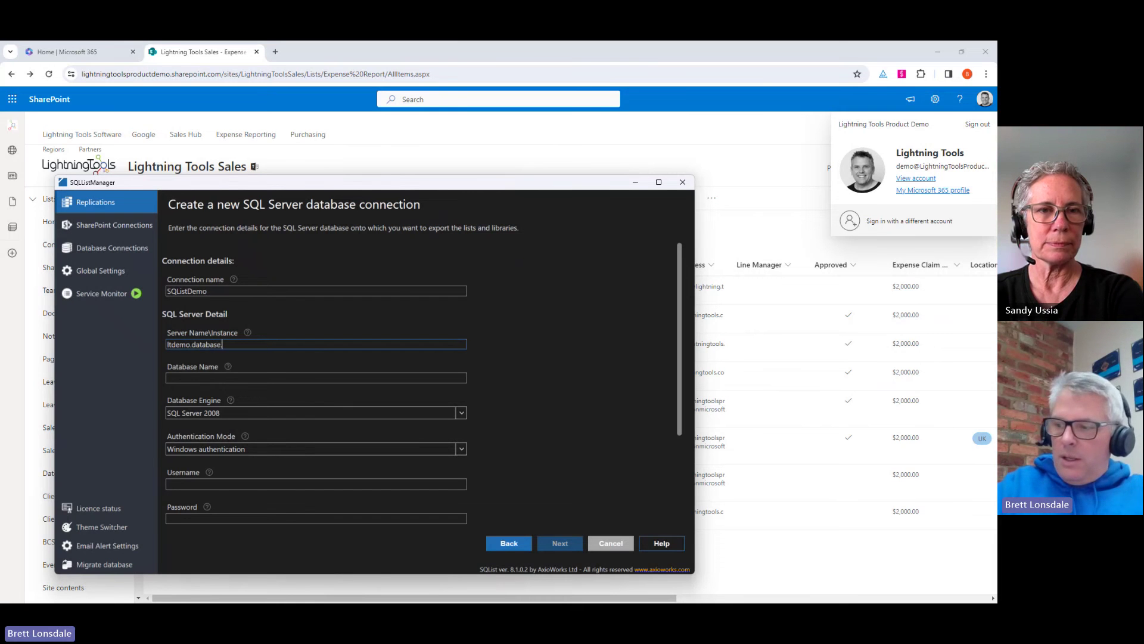
type(".windows.net")
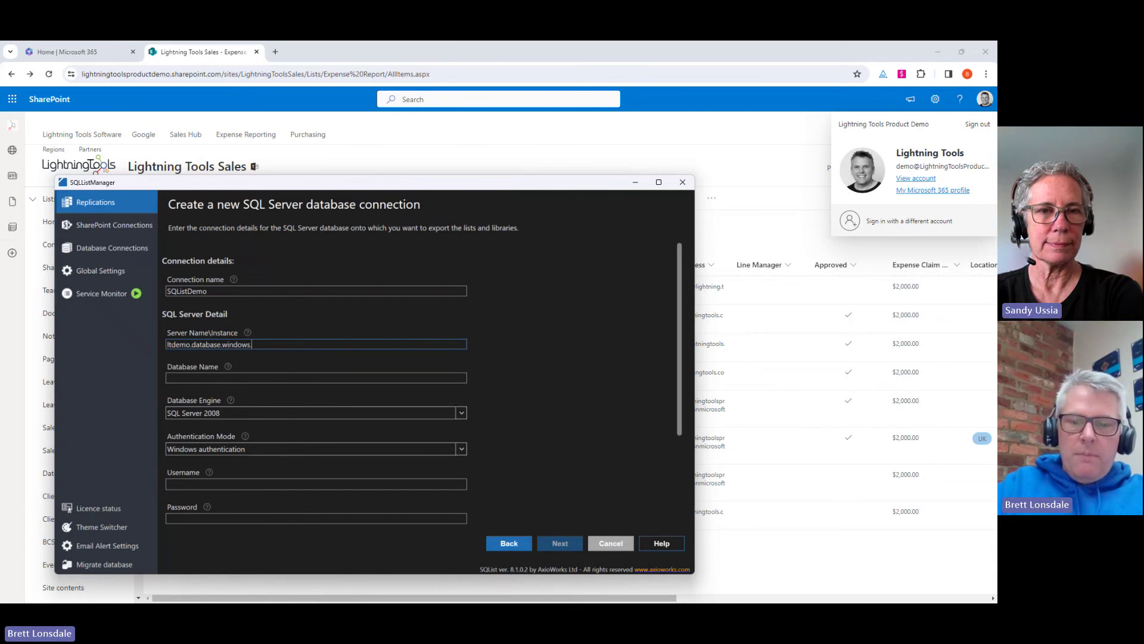
left_click(291, 377)
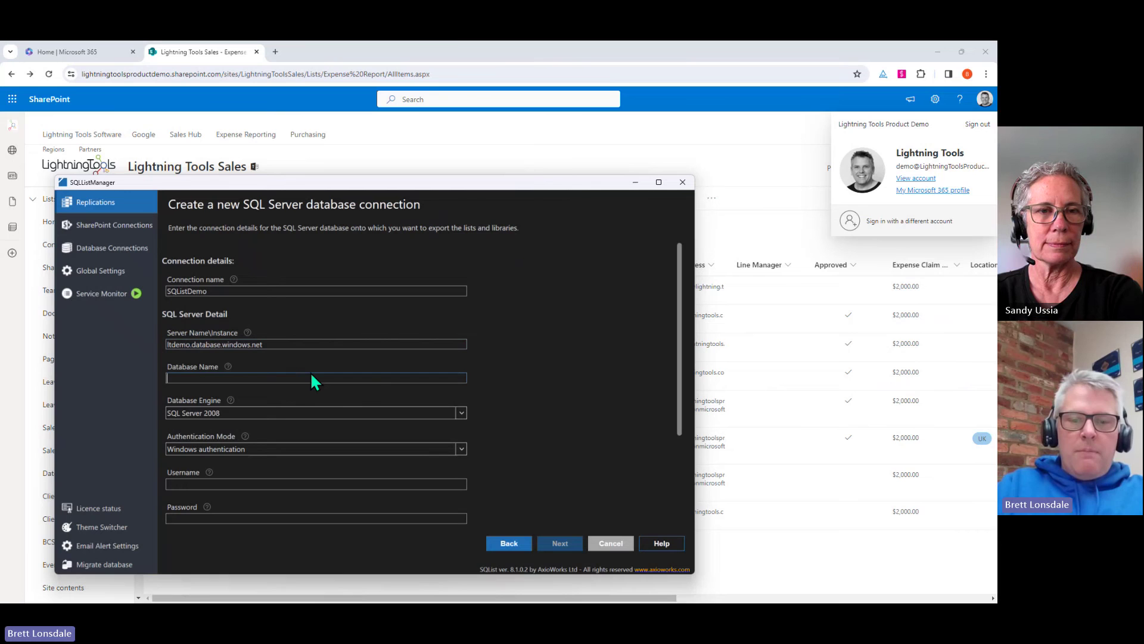
type("SQList")
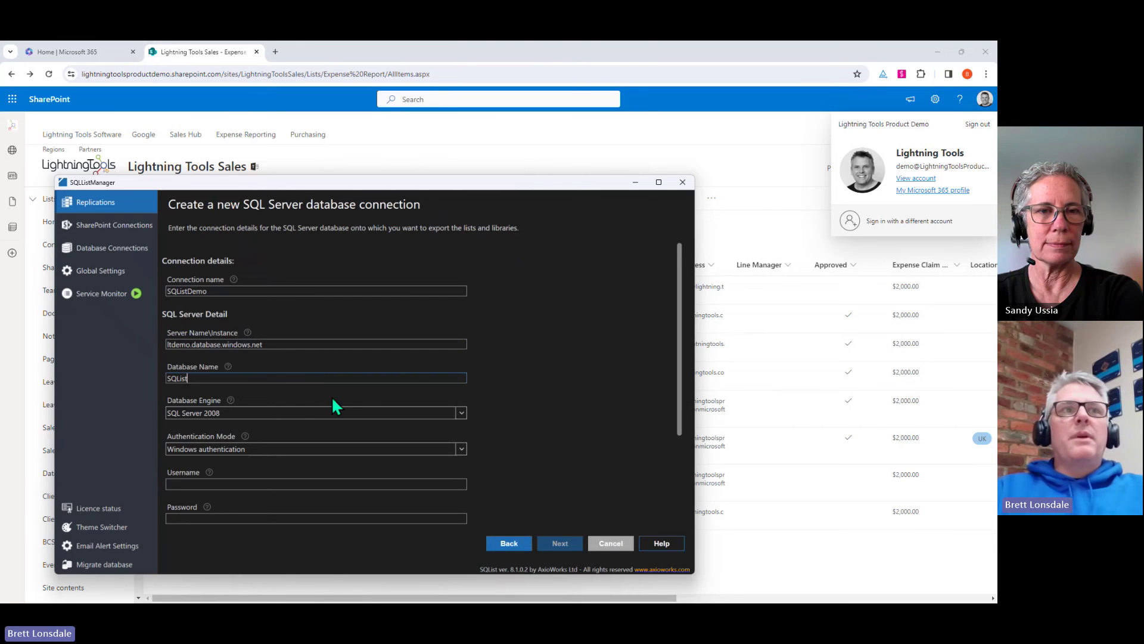
Set the engine to SQL Azure with SQL authentication and enter the admin username.
left_click(460, 411)
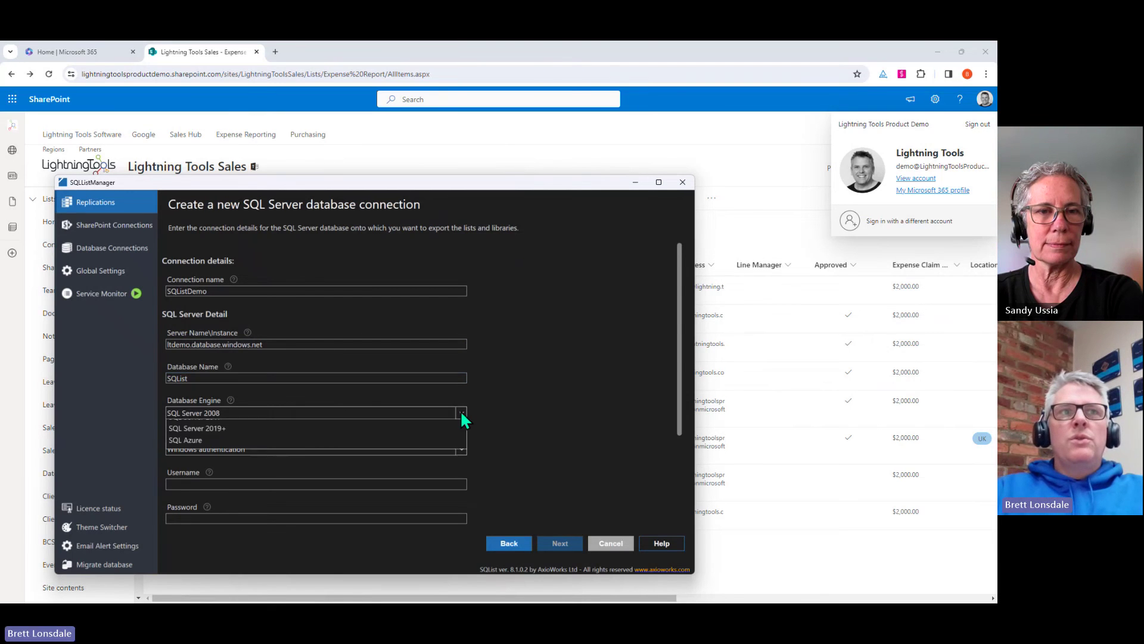
left_click(295, 499)
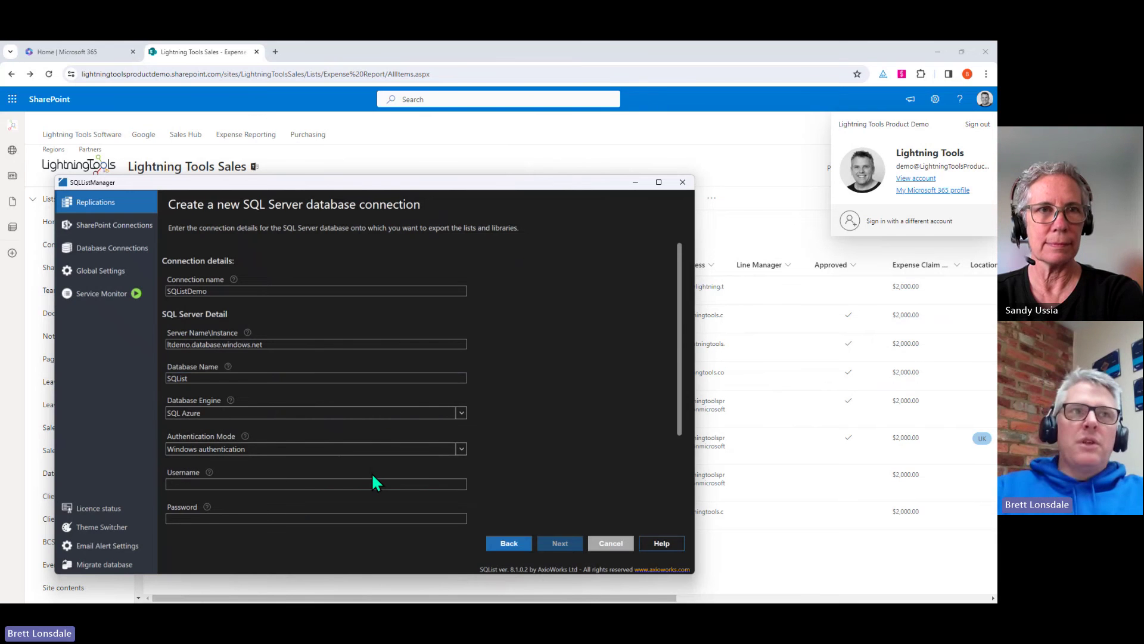
left_click(461, 449)
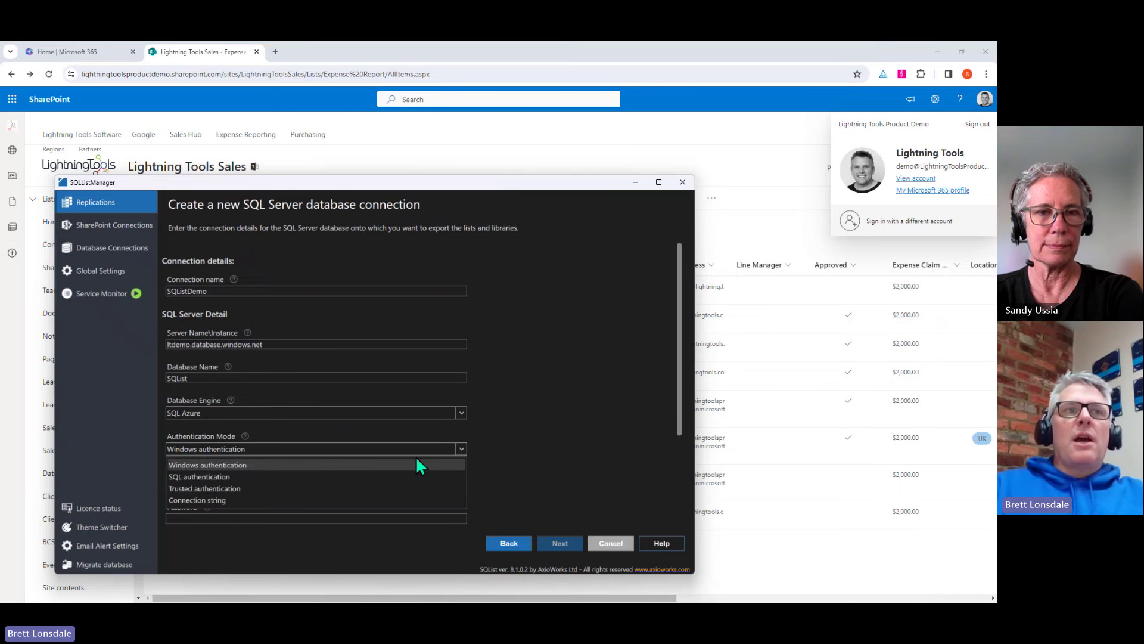
left_click(288, 478)
left_click(276, 485)
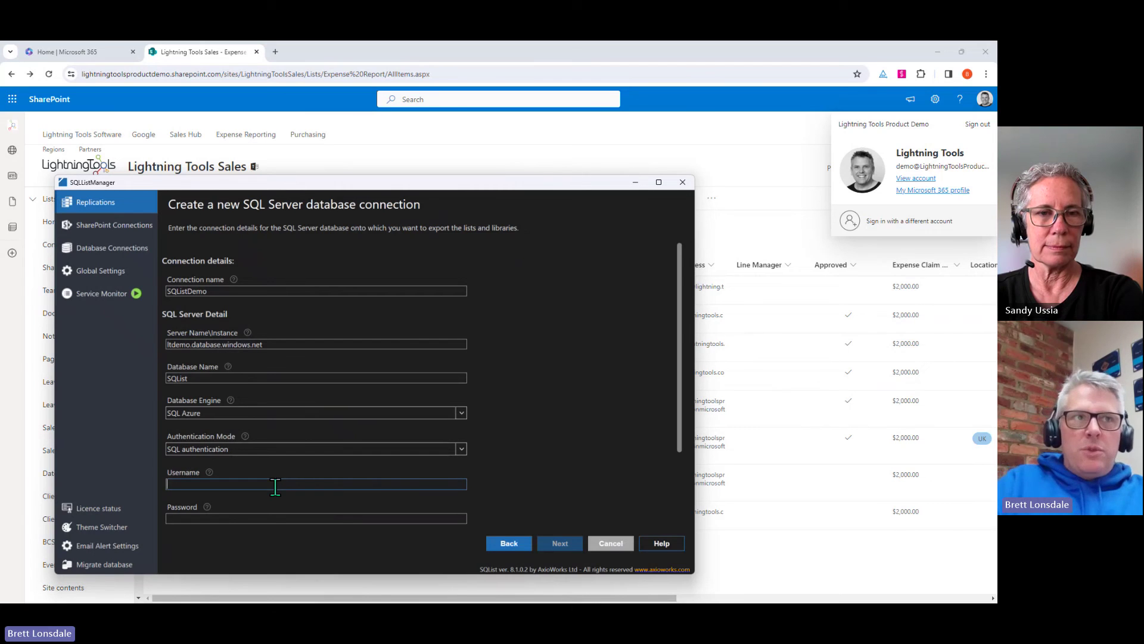
type("ltadm")
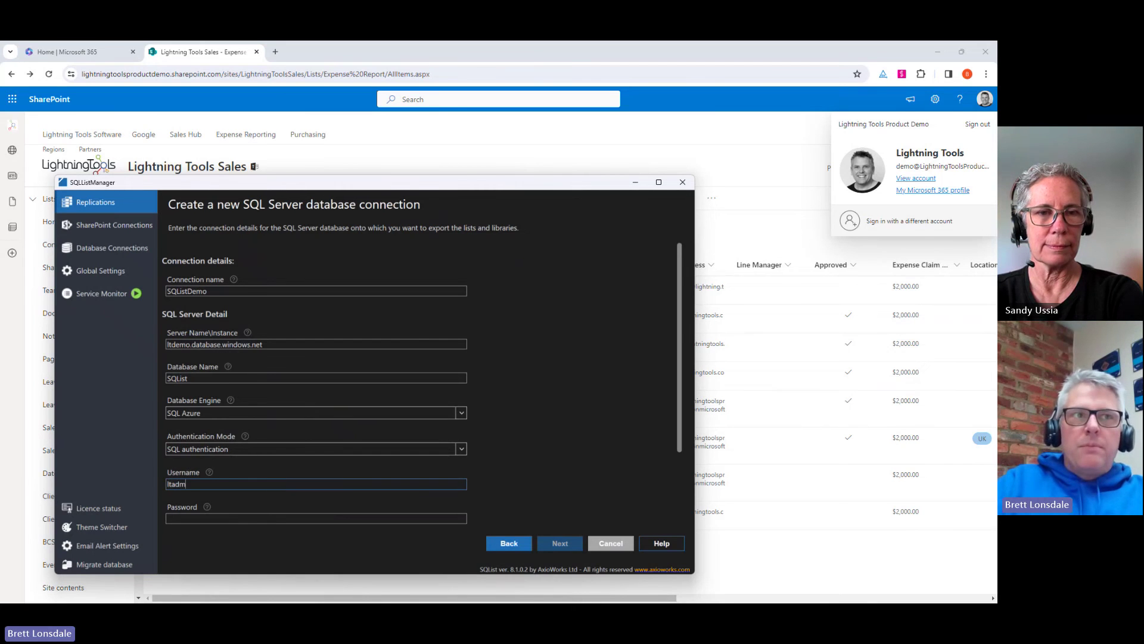
type("in")
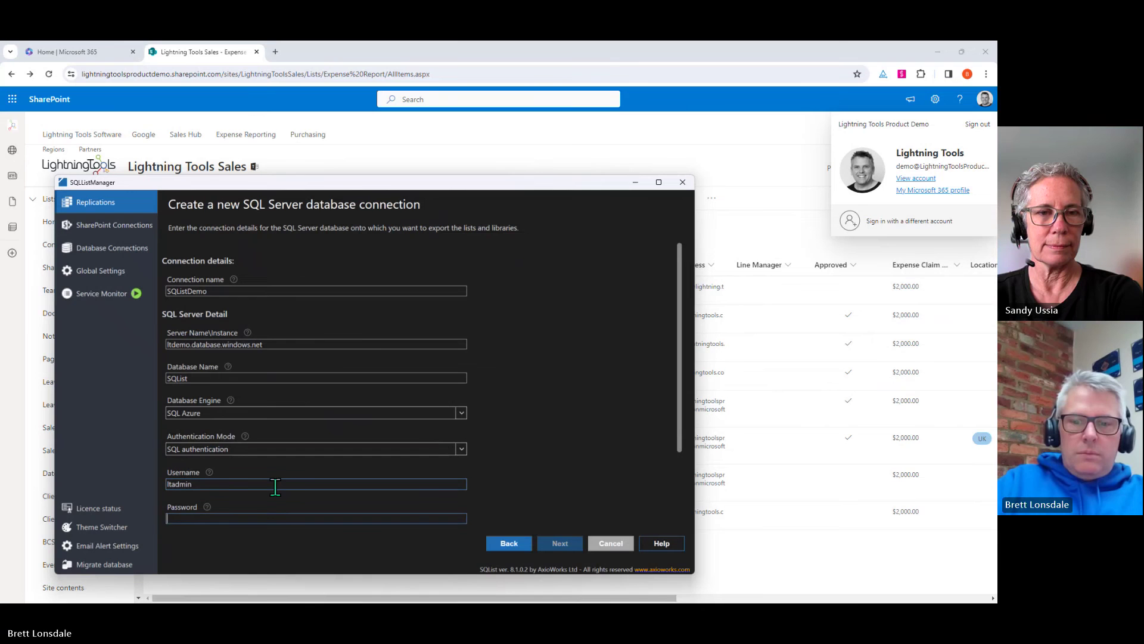
type("***")
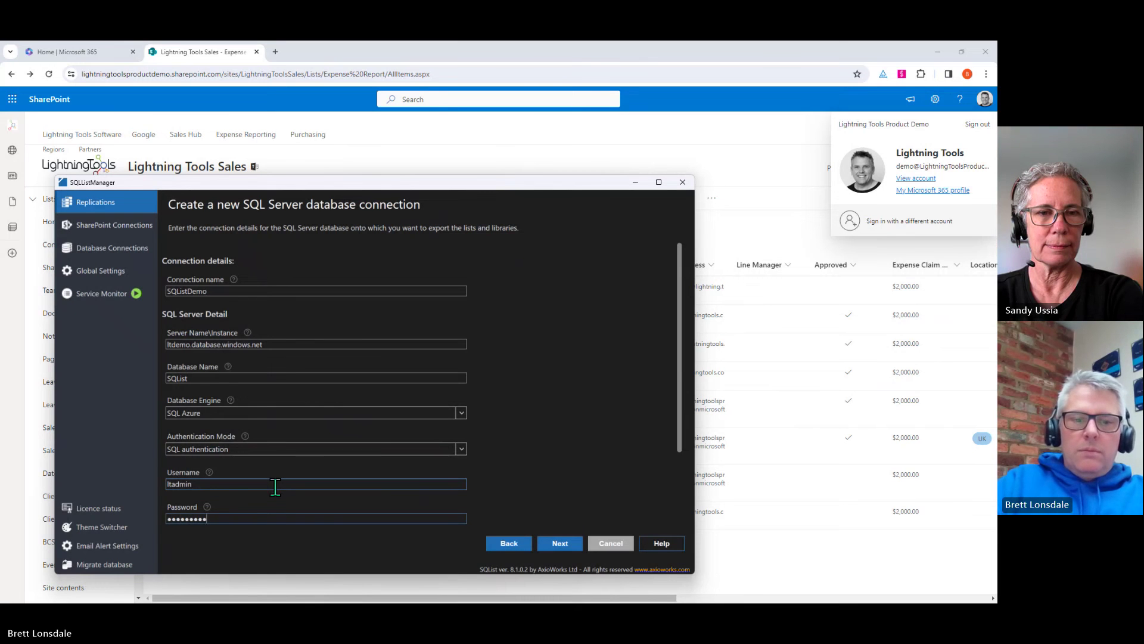
scroll(617, 419, "down", 3)
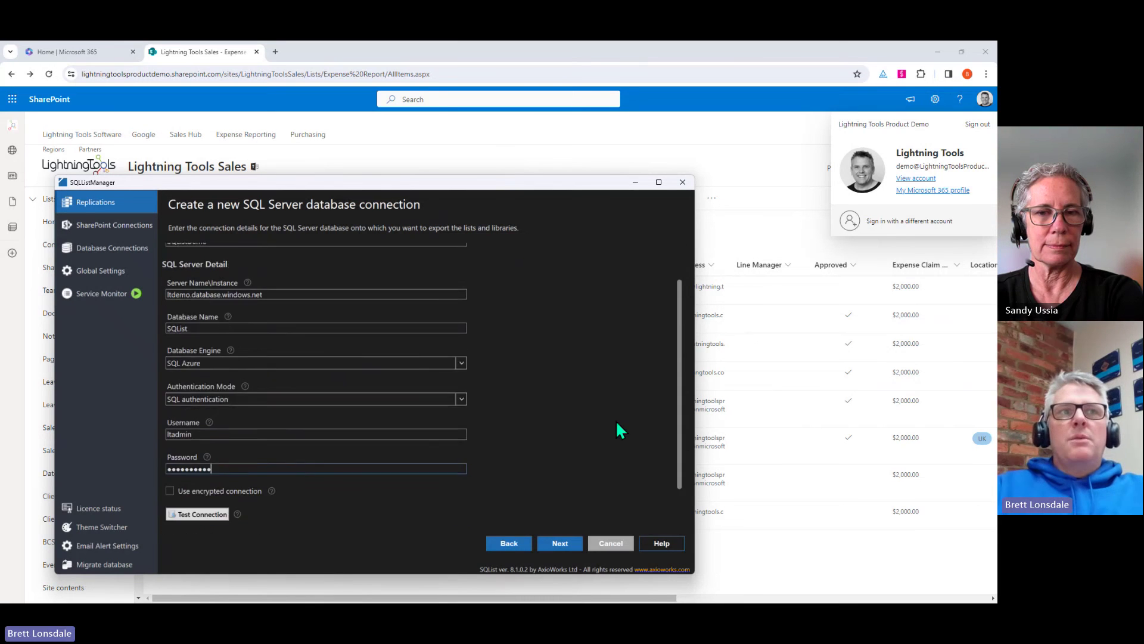
Test the SQListDemo connection successfully and advance to Step 5.
left_click(187, 462)
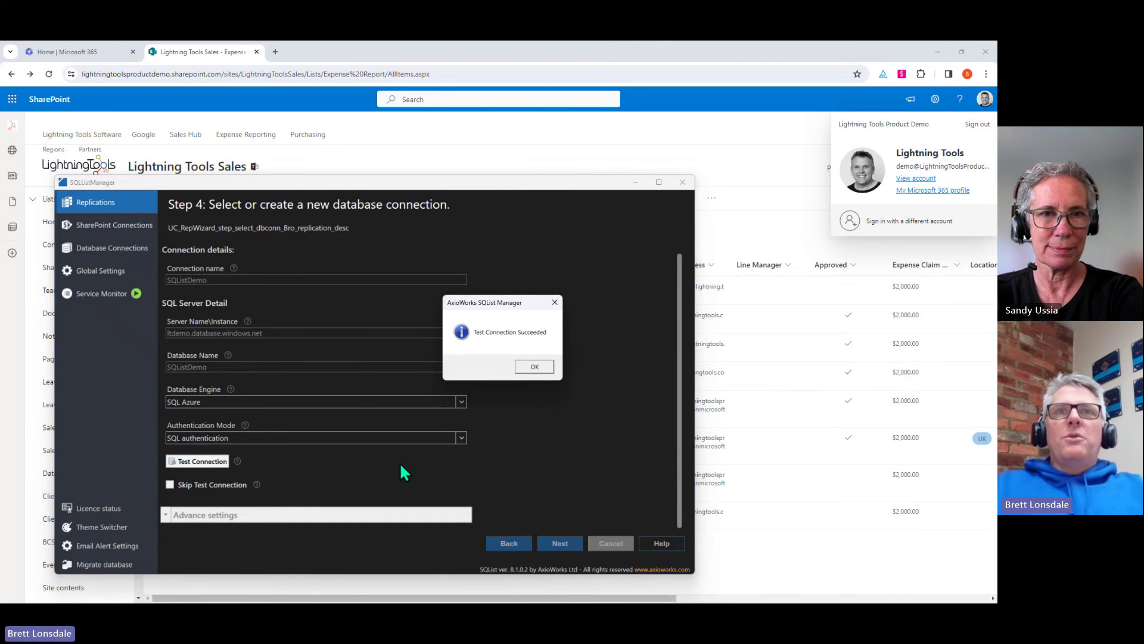
left_click(535, 368)
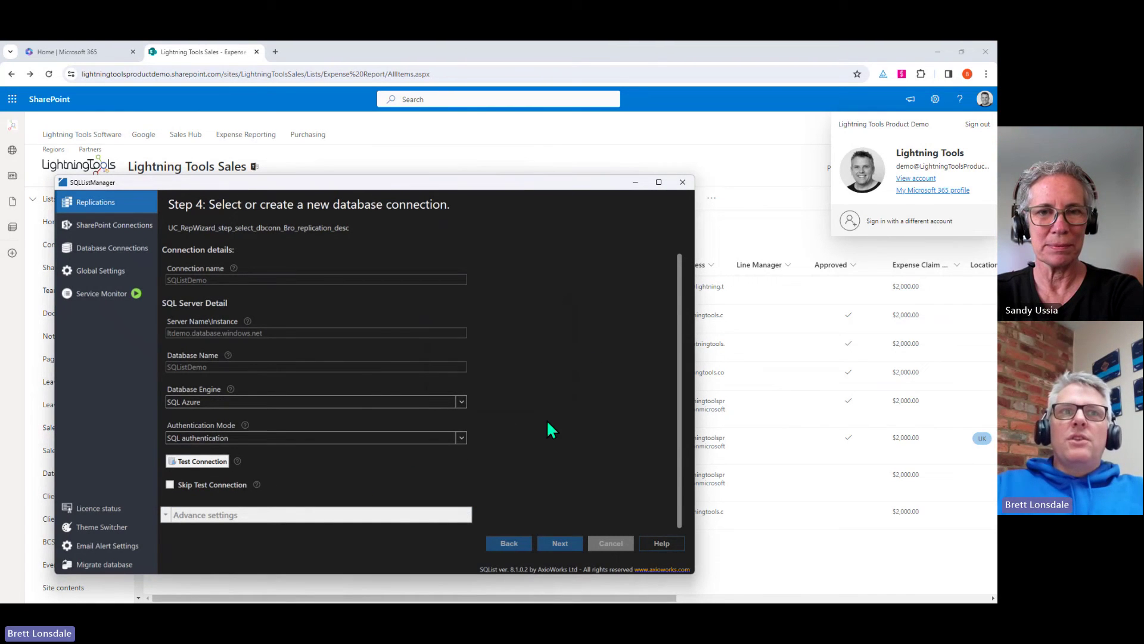
left_click(558, 543)
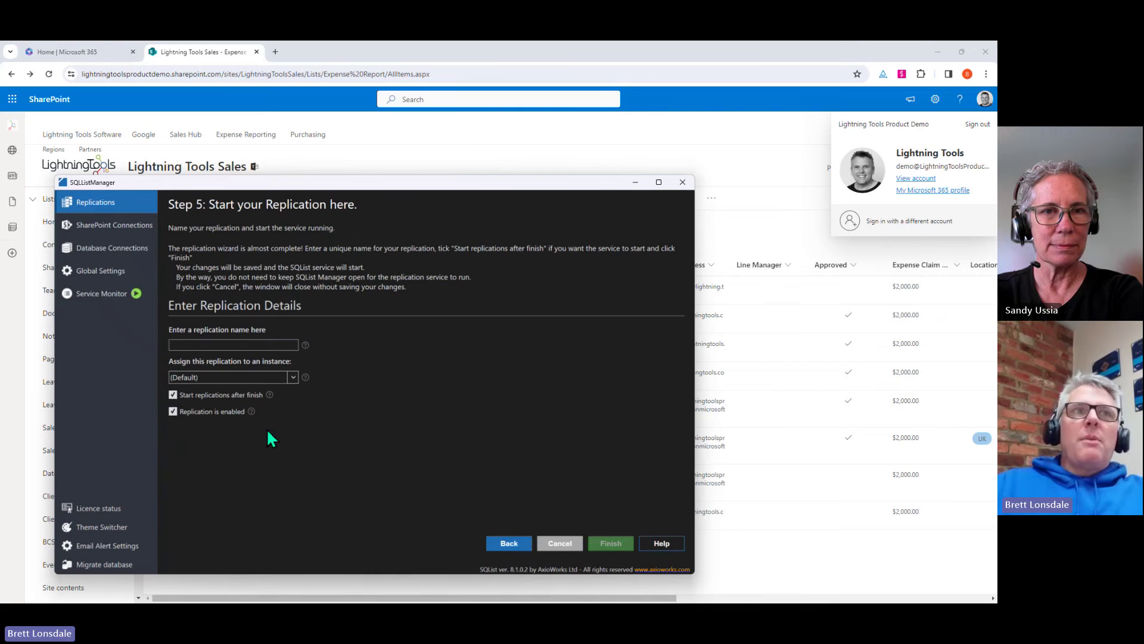
Name the replication Rep3, finish the wizard and confirm the saved changes.
left_click(256, 345)
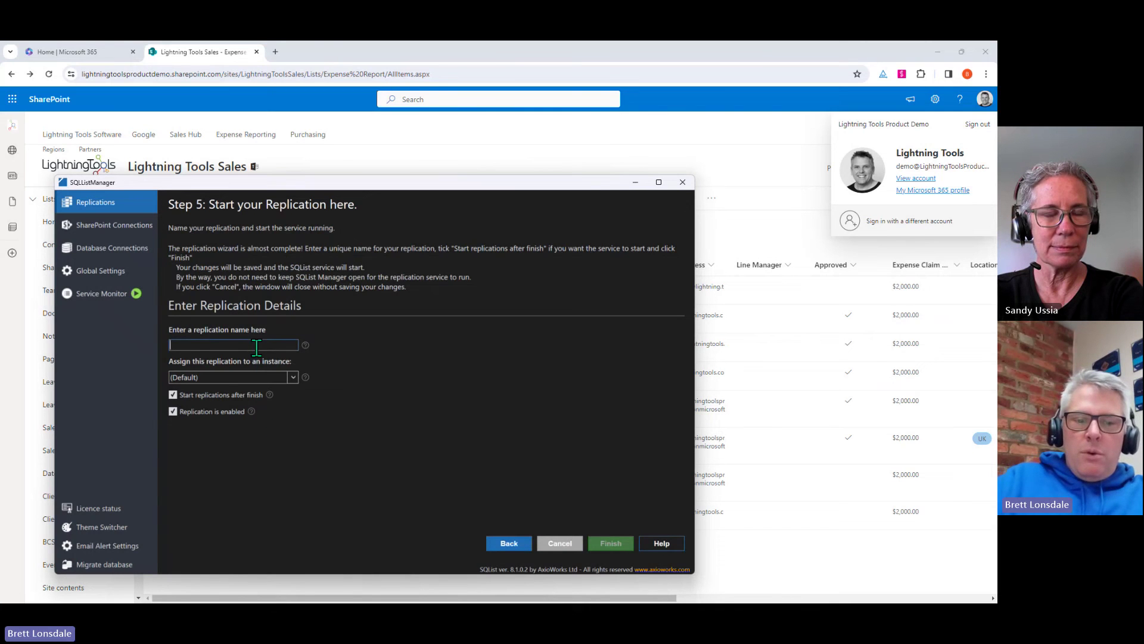
type("Rep3")
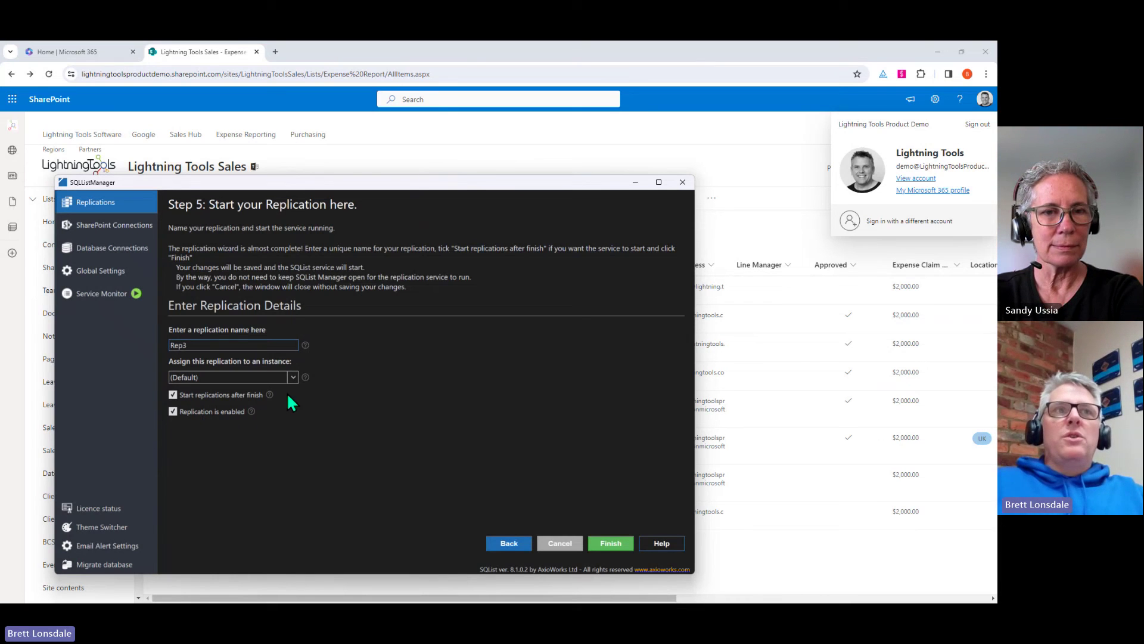
left_click(606, 542)
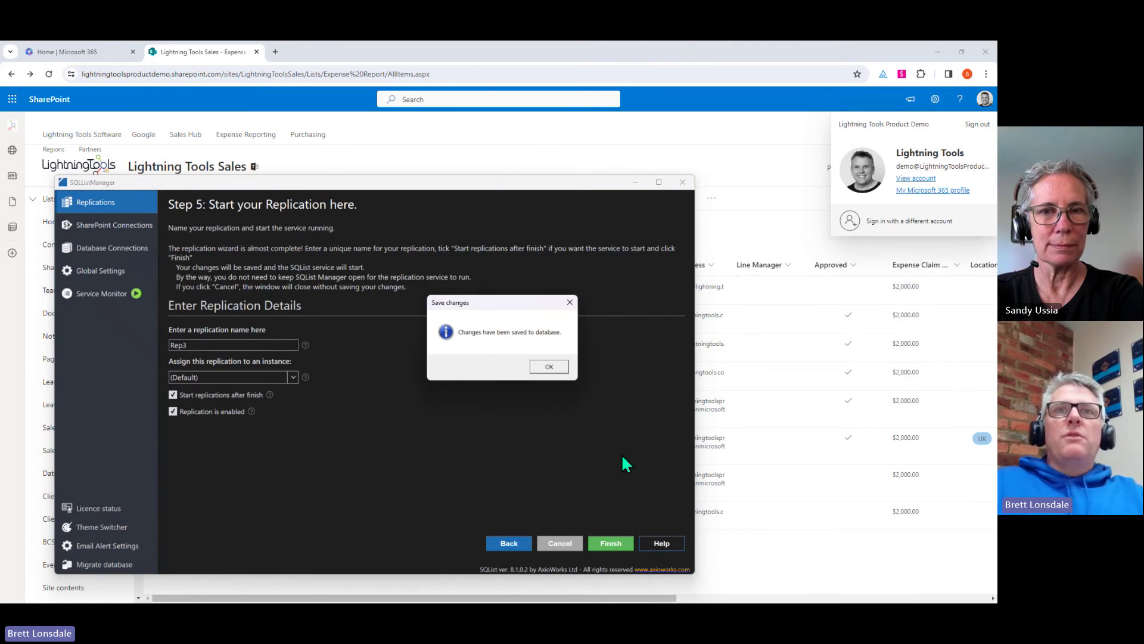
left_click(558, 368)
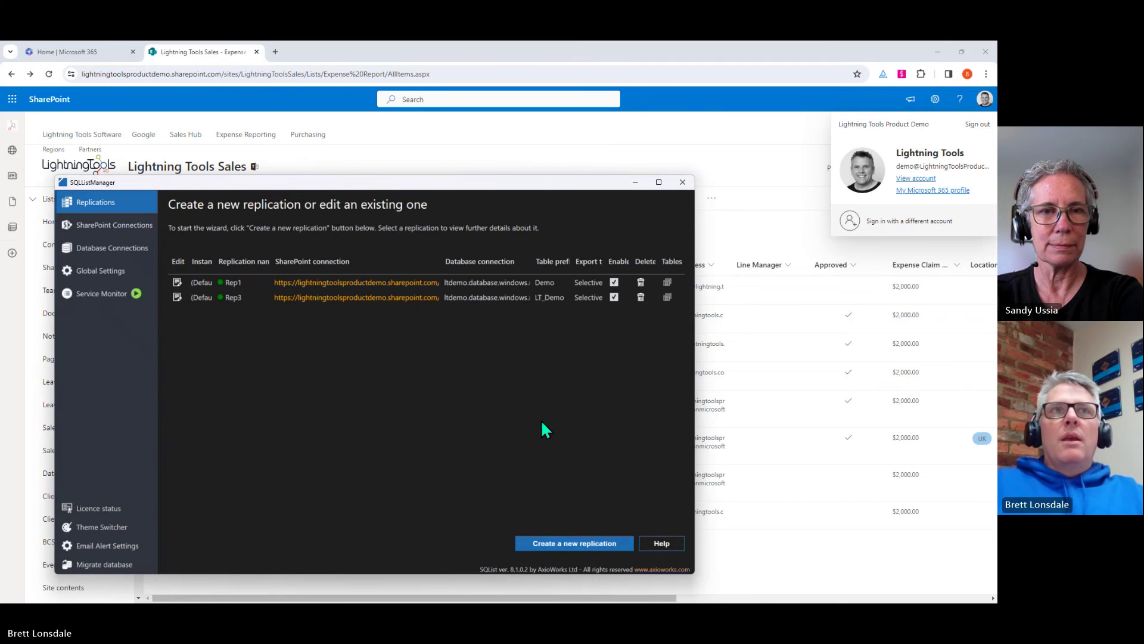
Review Rep3's service event log of the copied expense lists, then bring the SharePoint Expense Report list forward.
left_click(228, 301)
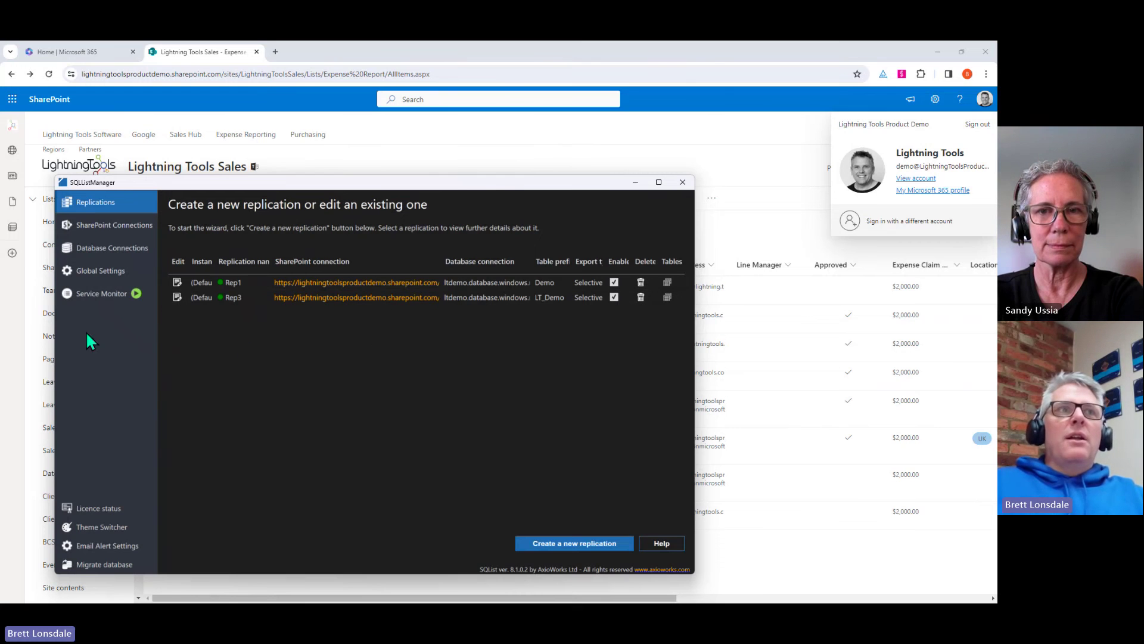
left_click(105, 292)
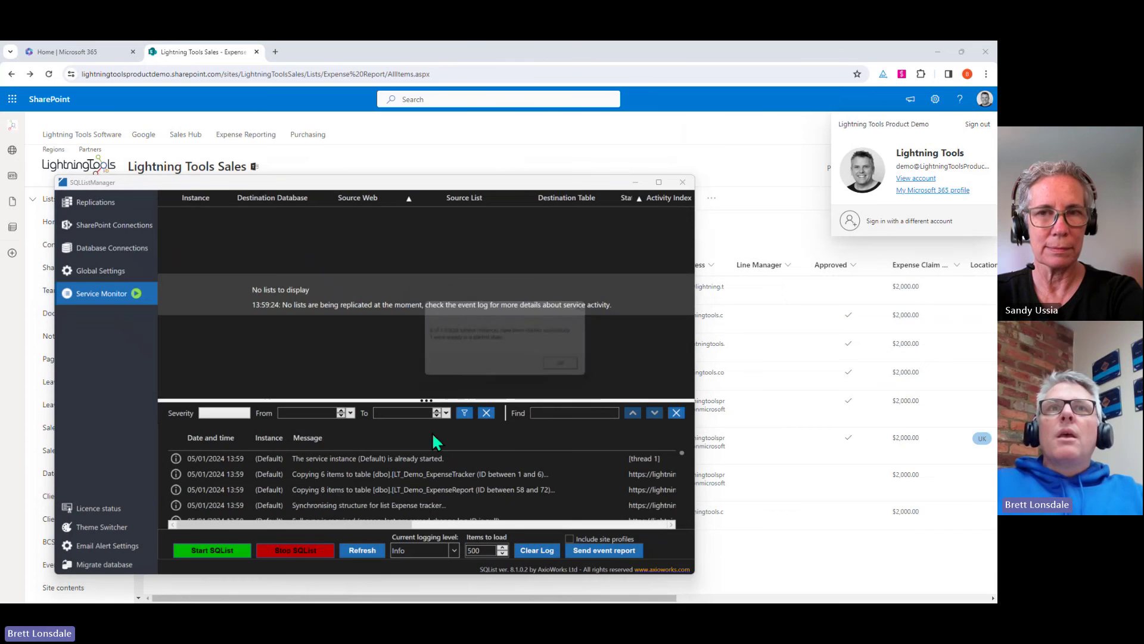
left_click(569, 366)
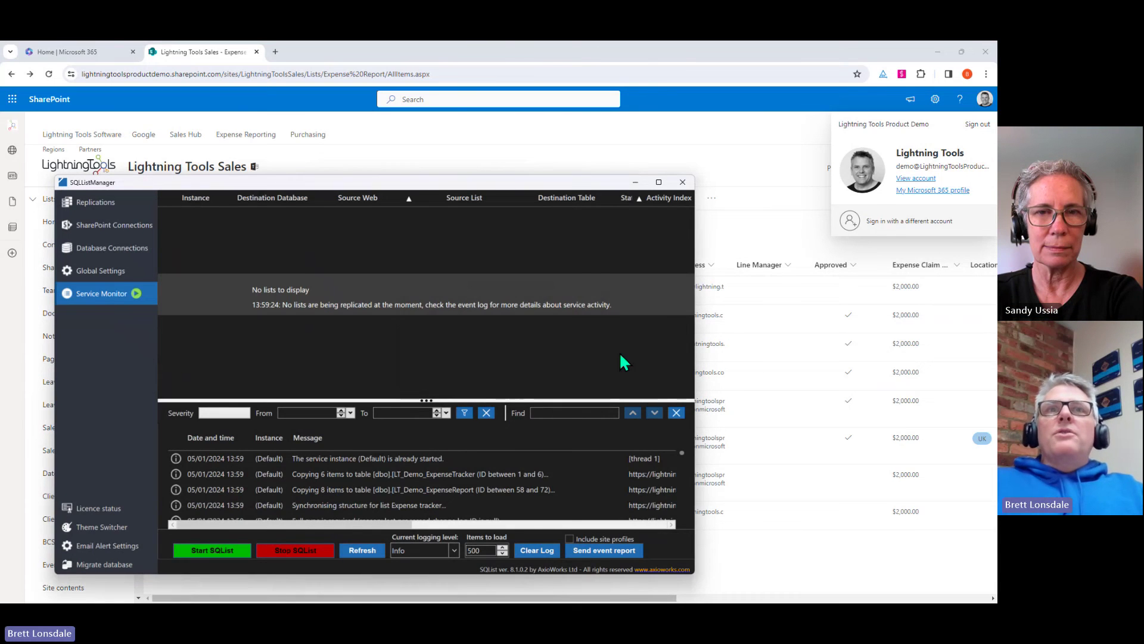
left_click(738, 220)
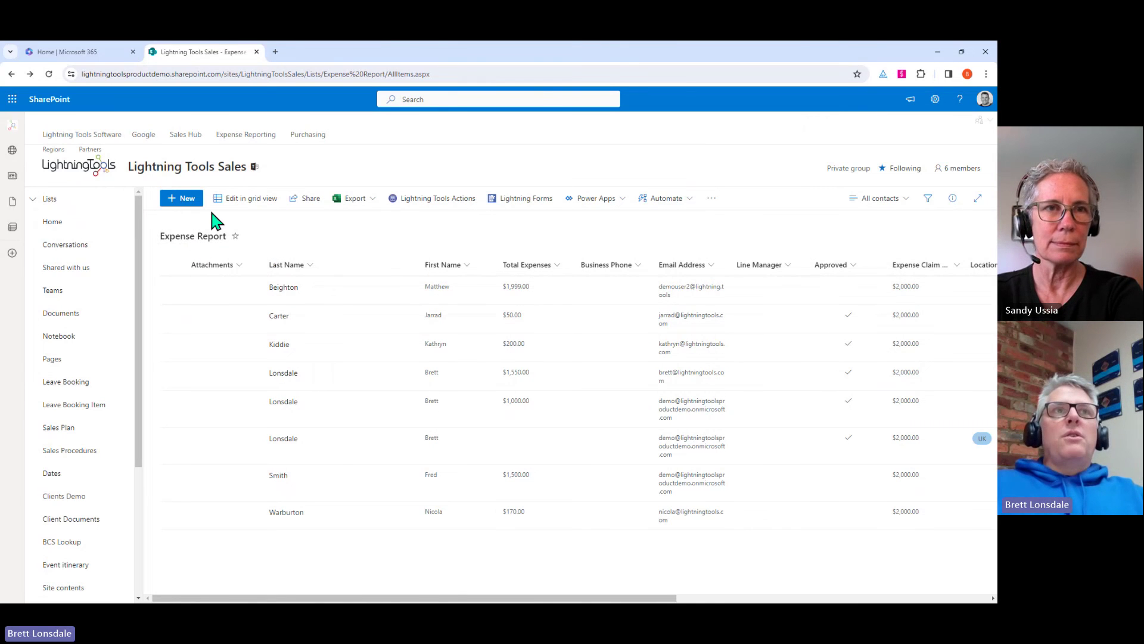
left_click(191, 201)
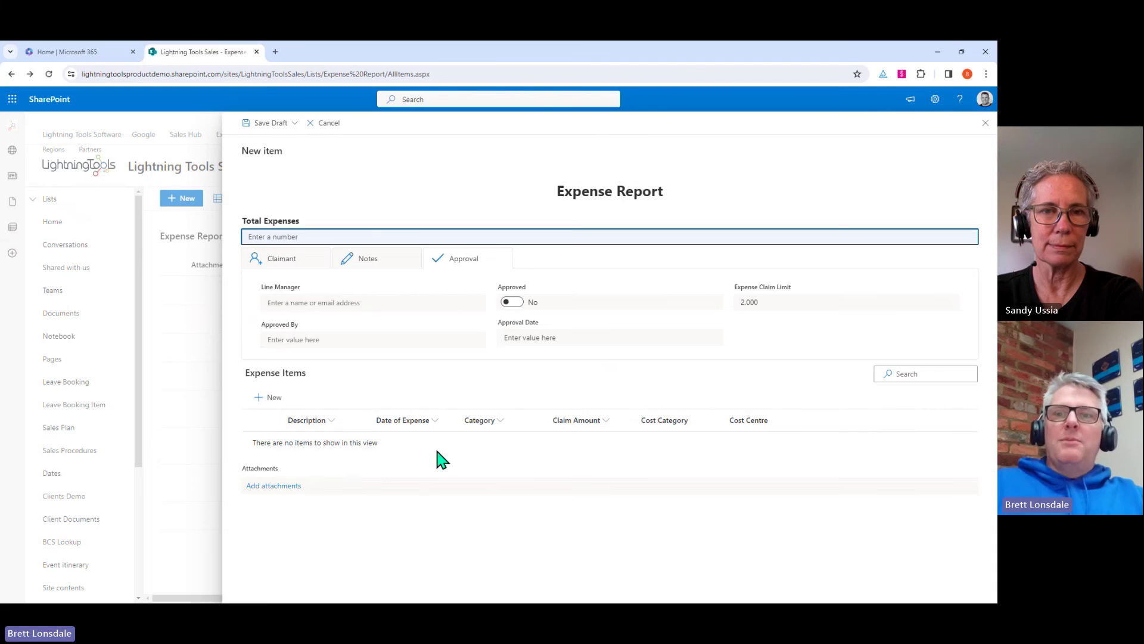
left_click(281, 261)
left_click(366, 268)
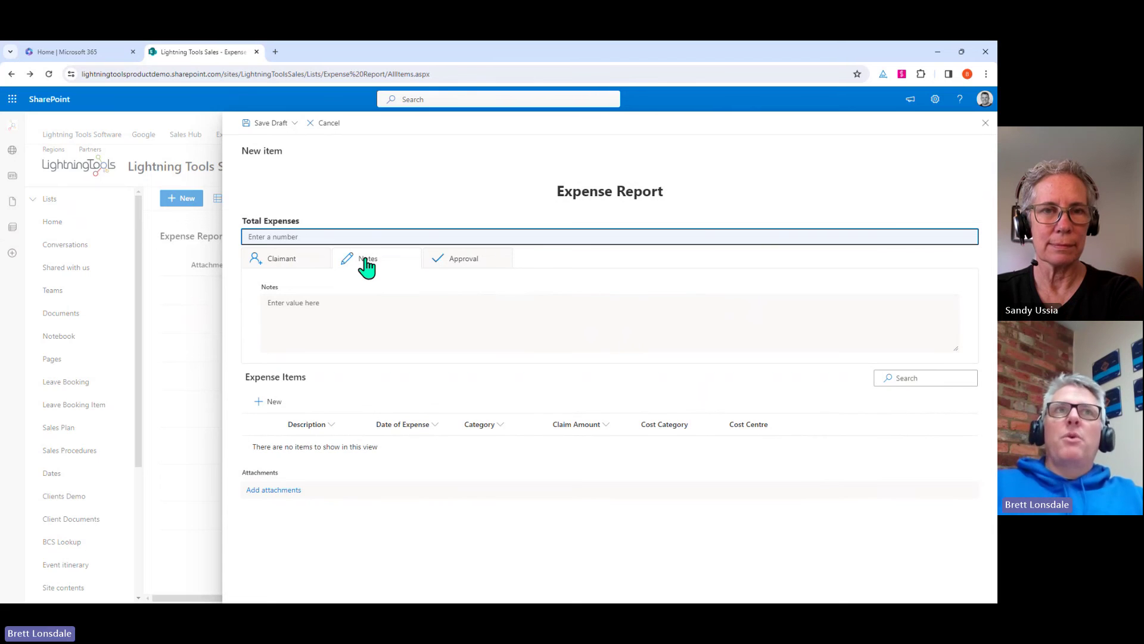
left_click(332, 123)
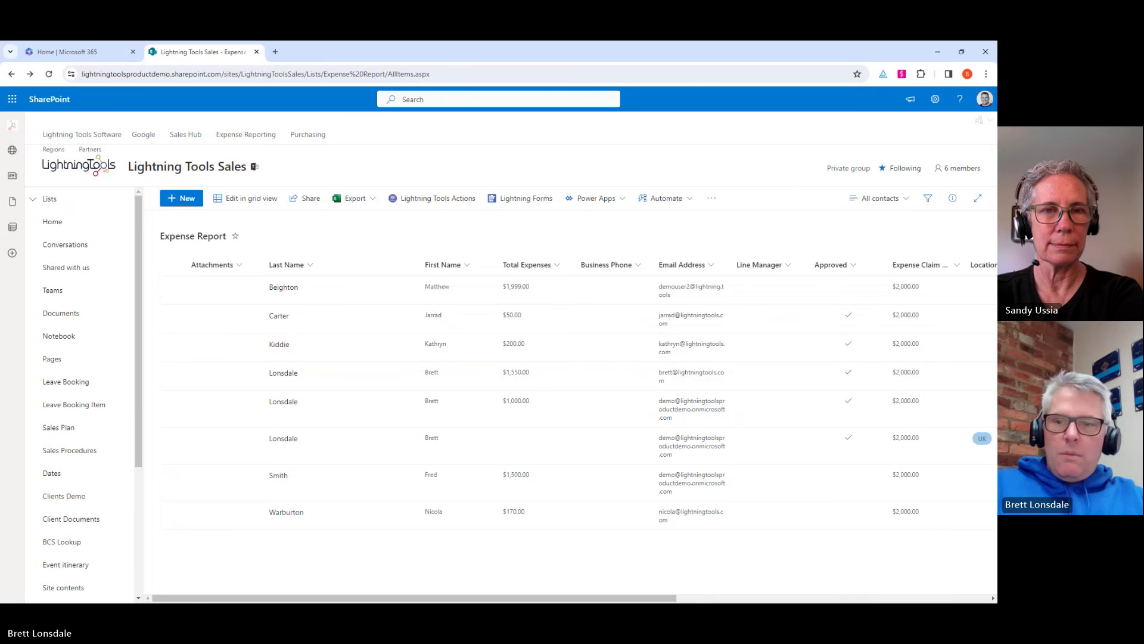
key("alt+Tab")
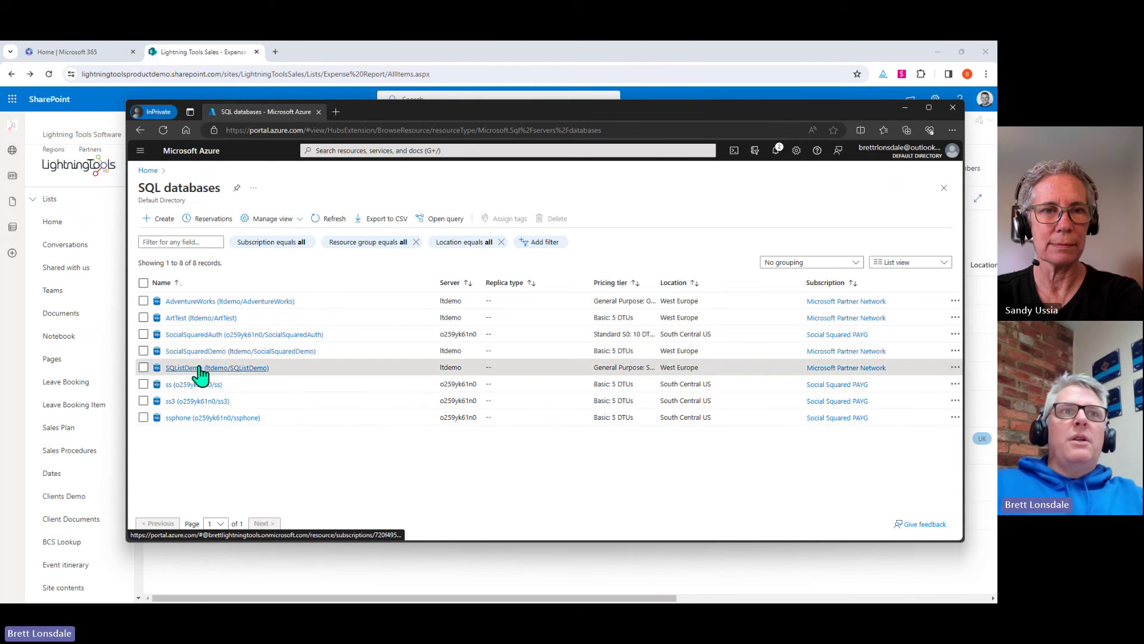
Sign in to the SQListDemo query editor with the database password and expand its Tables list.
left_click(203, 367)
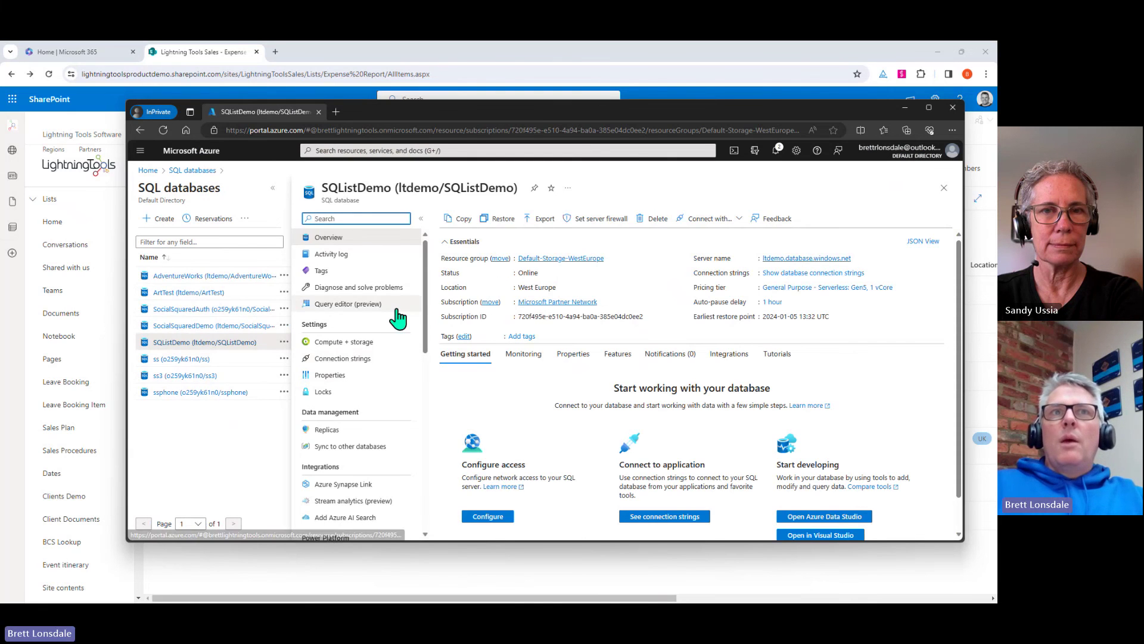
left_click(376, 306)
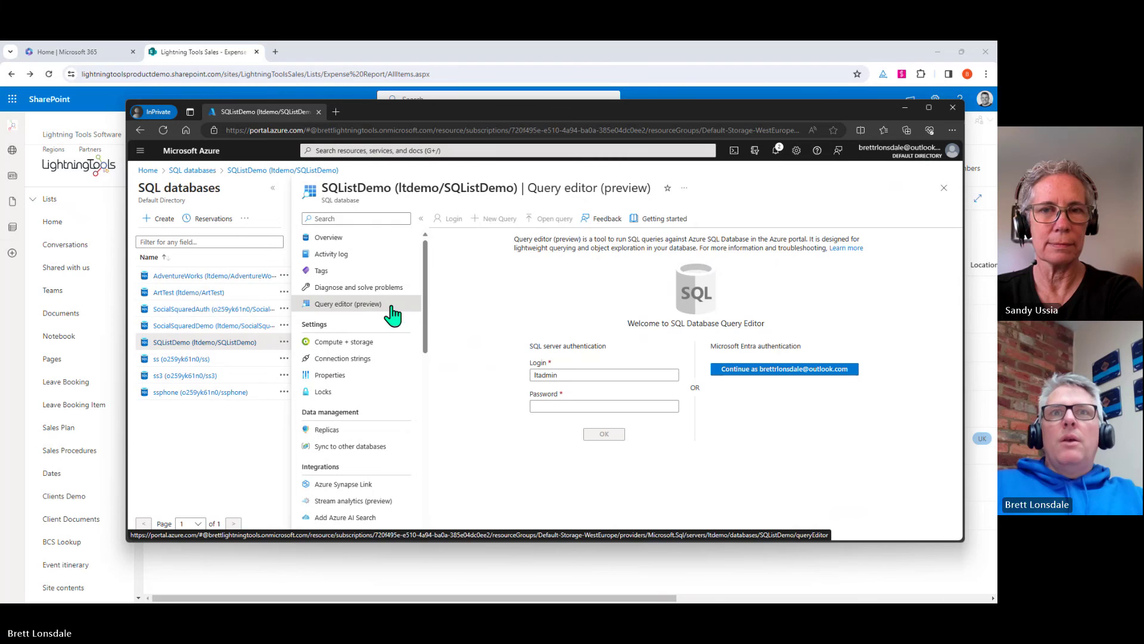
left_click(593, 403)
type("••••••••")
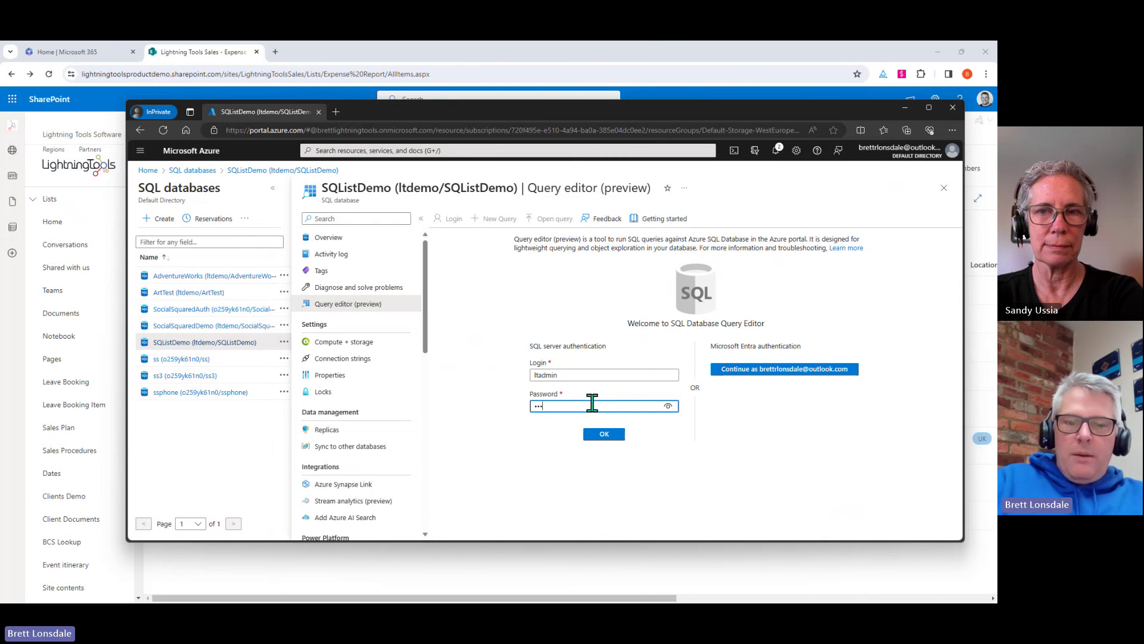
type("••")
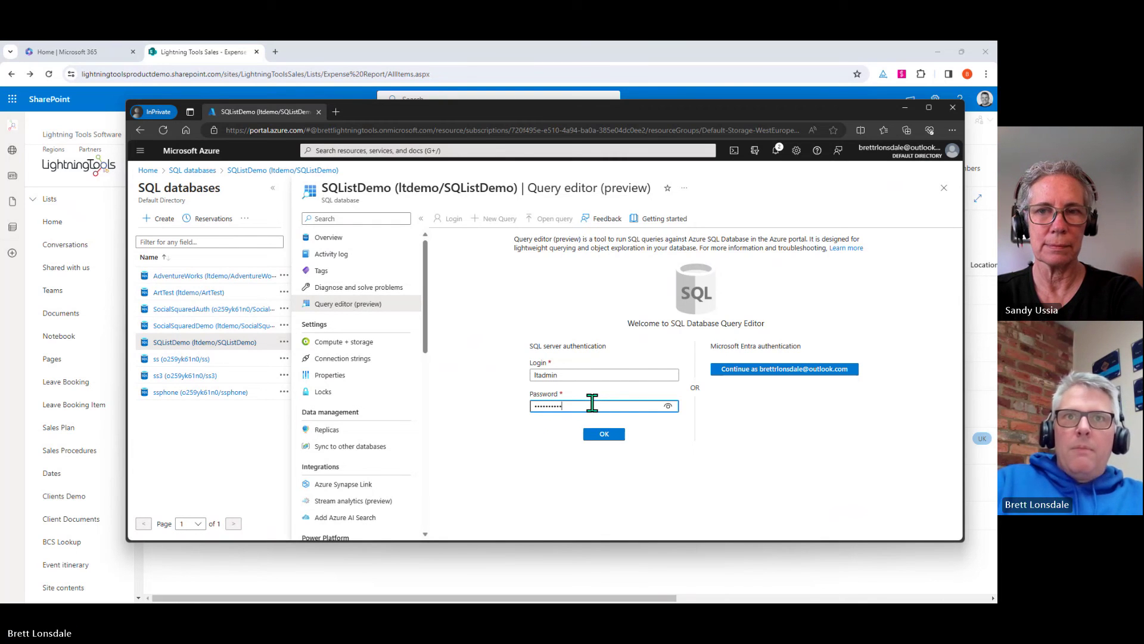
key("Return")
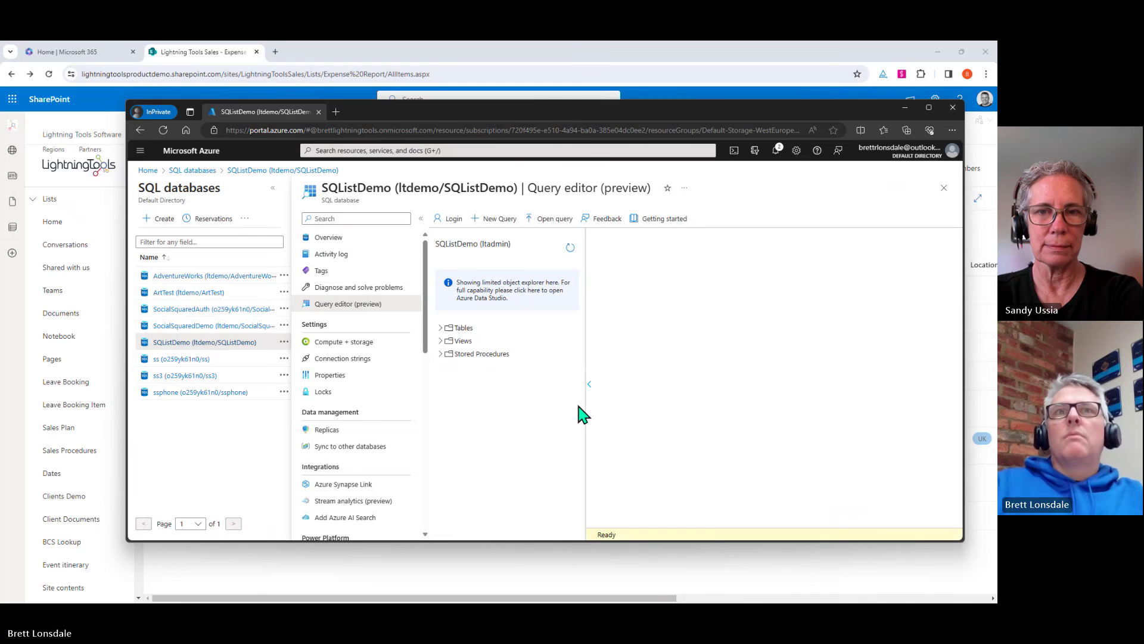
left_click(441, 327)
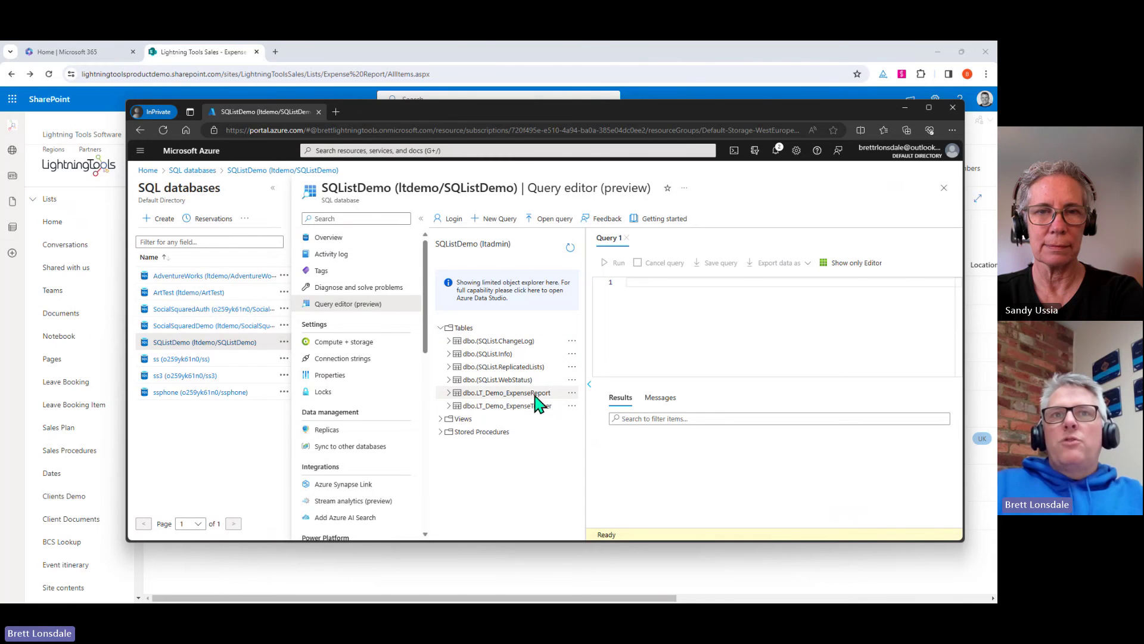
Run Select Top 1000 Rows on LT_Demo_ExpenseReport, scan the results, then return to SharePoint.
left_click(572, 393)
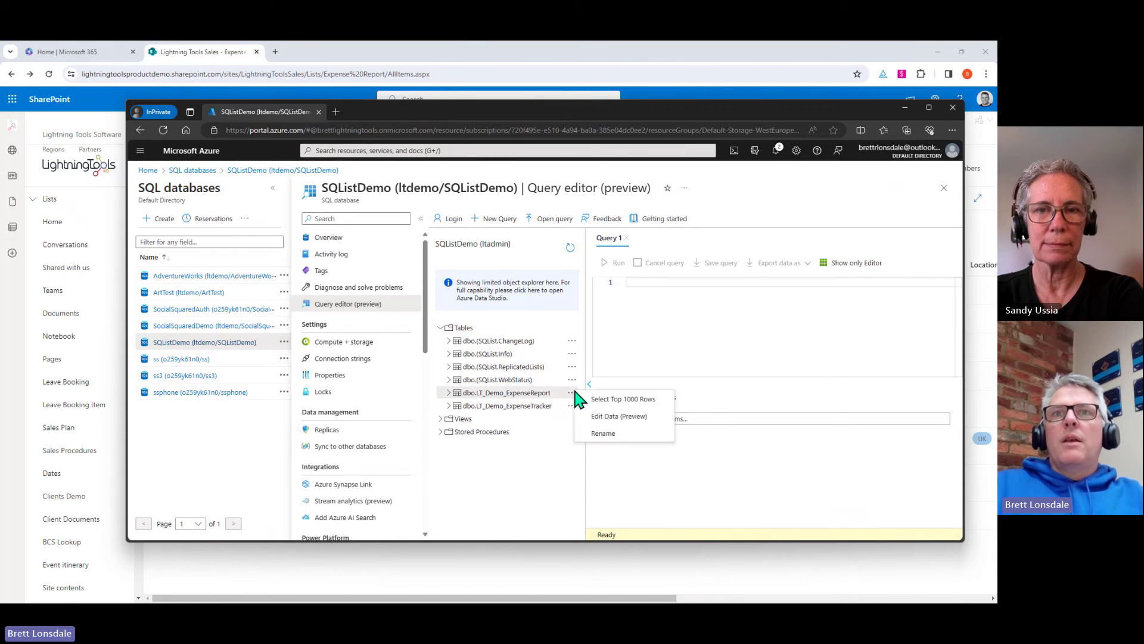
left_click(608, 398)
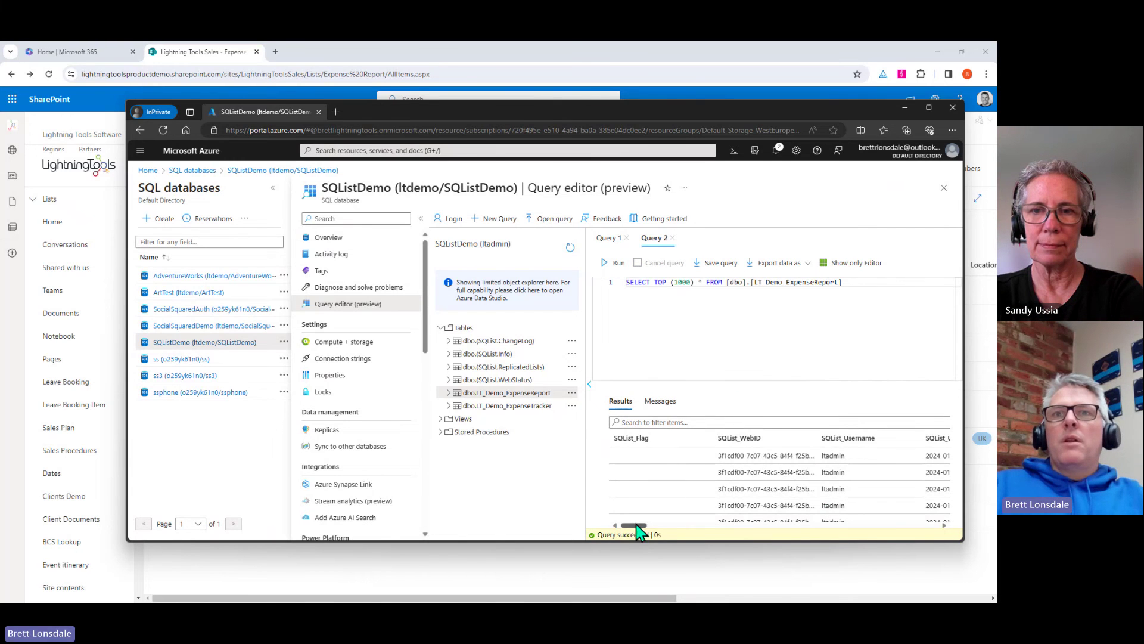
left_click_drag(632, 525, 773, 528)
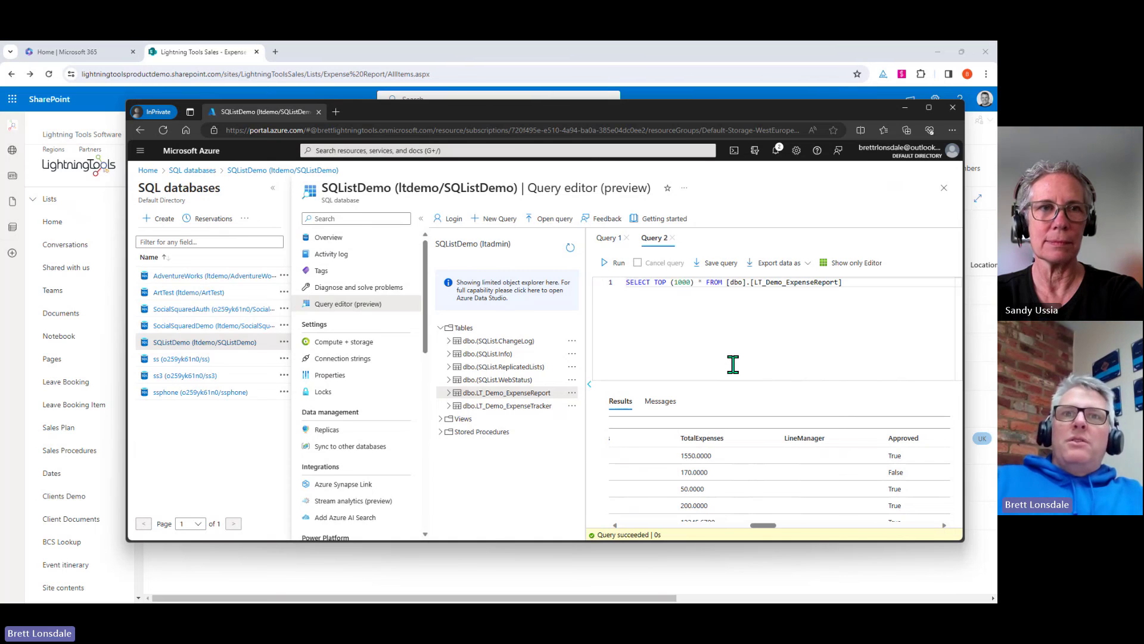
left_click(623, 577)
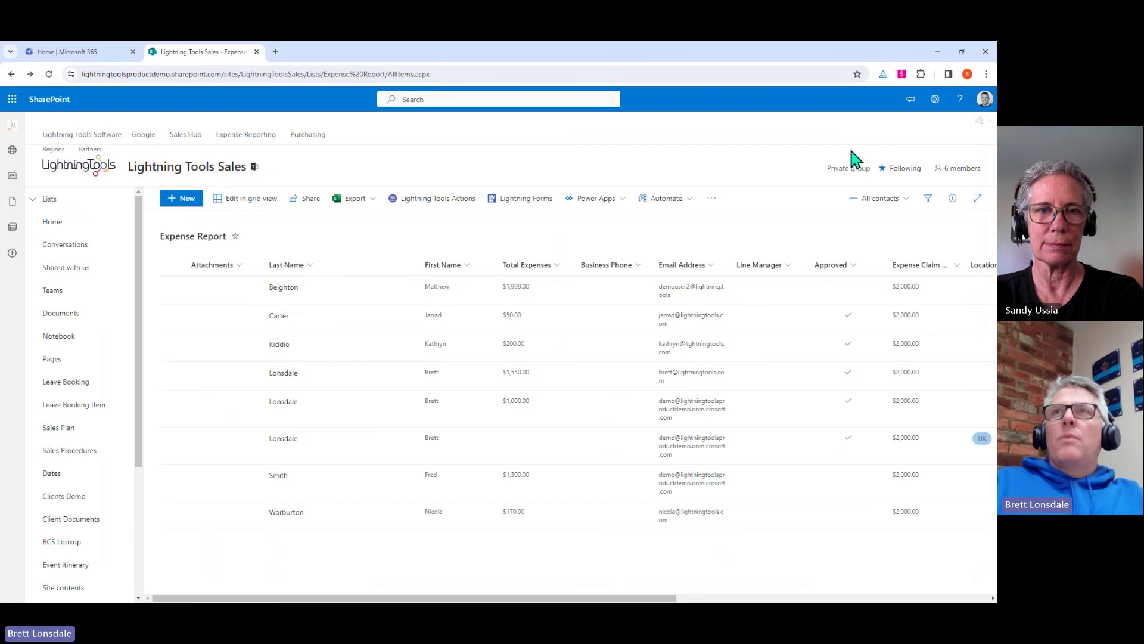
Add a new site page and insert a Lightning Data Viewer web part into its section.
left_click(935, 99)
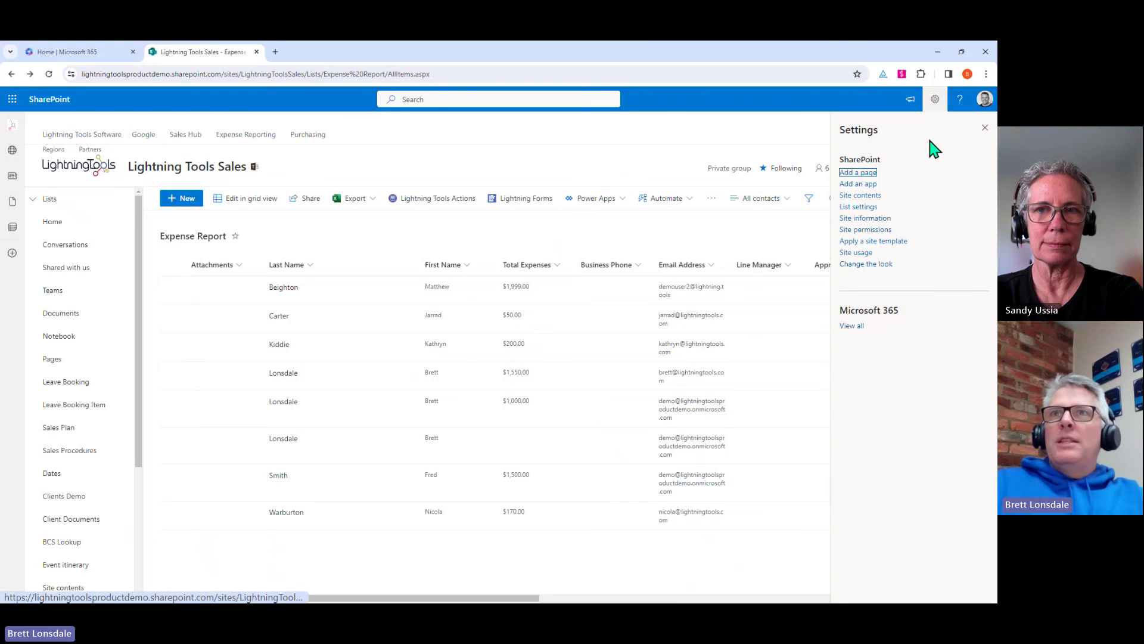
left_click(868, 176)
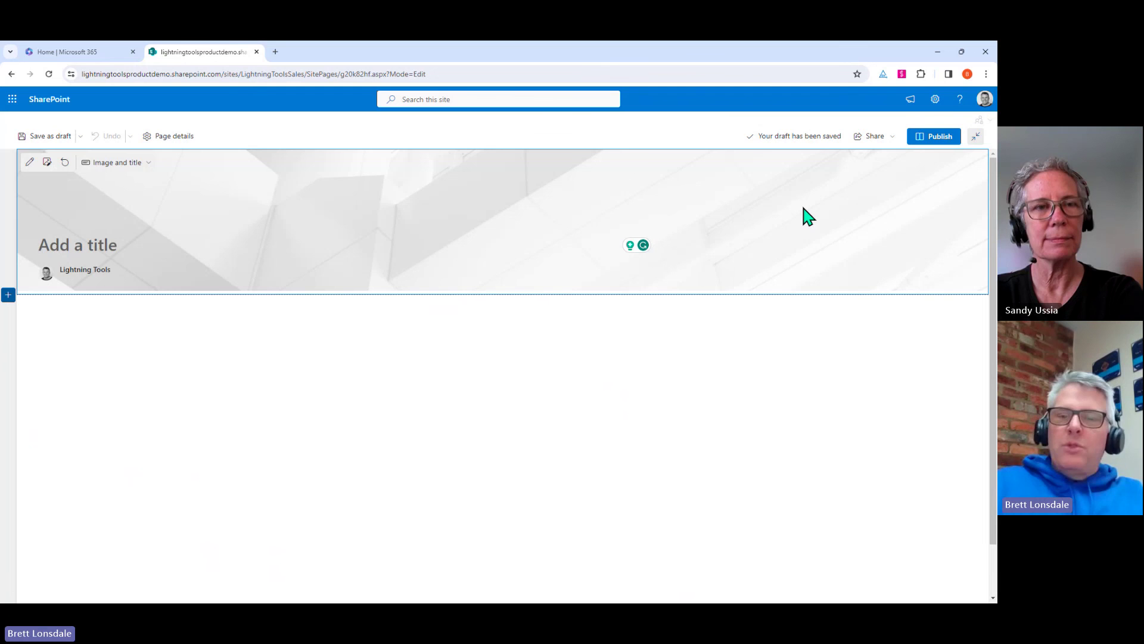
left_click(346, 303)
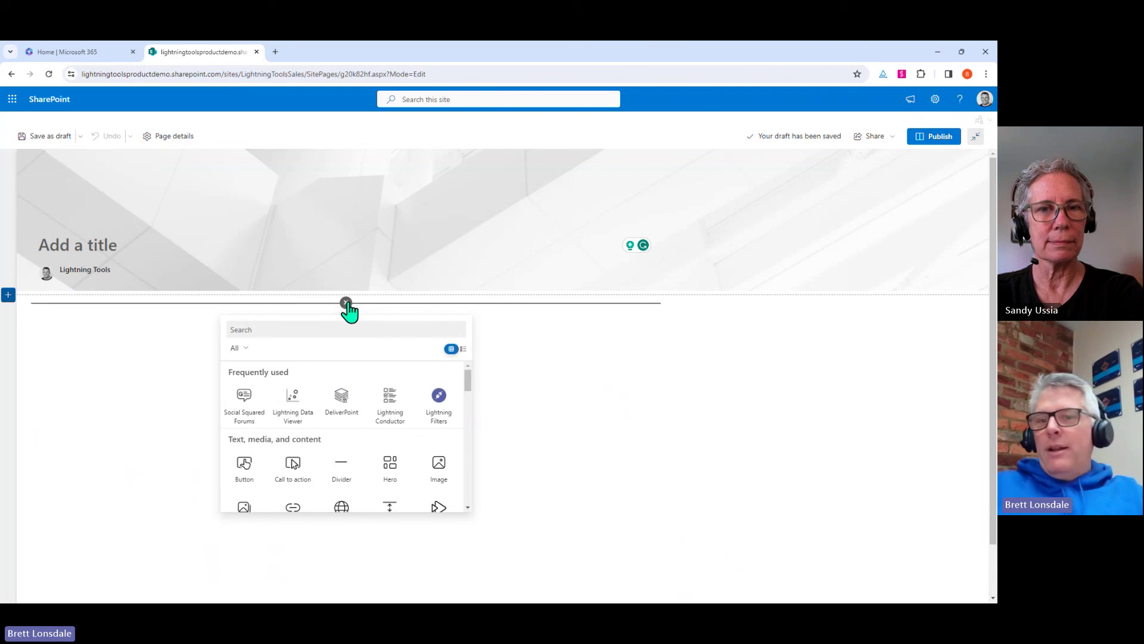
left_click(295, 412)
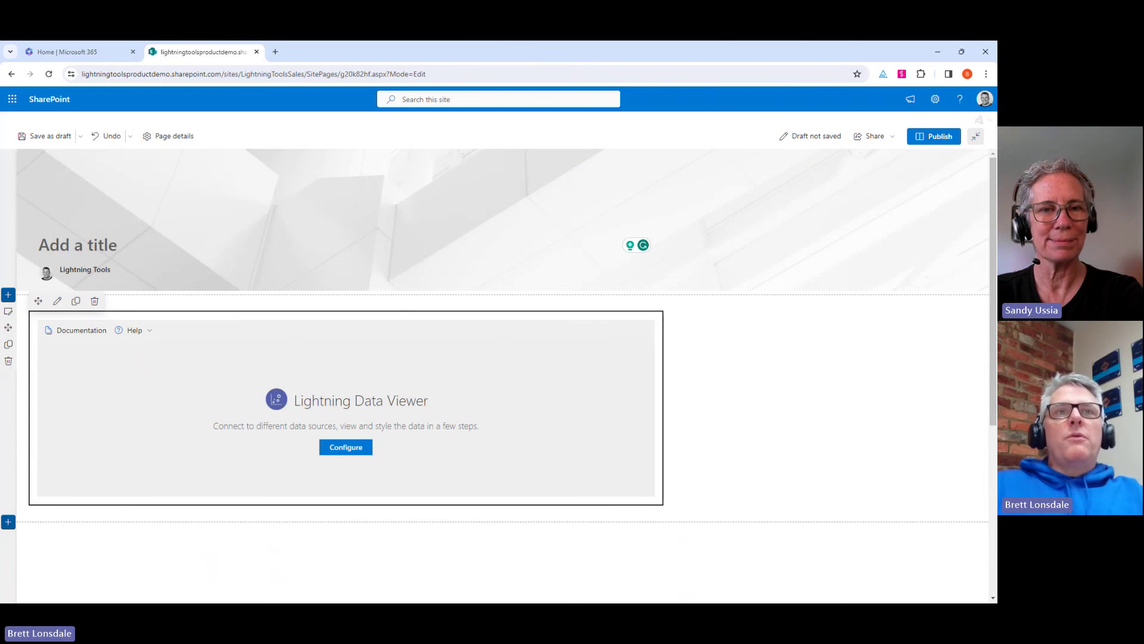
left_click(356, 451)
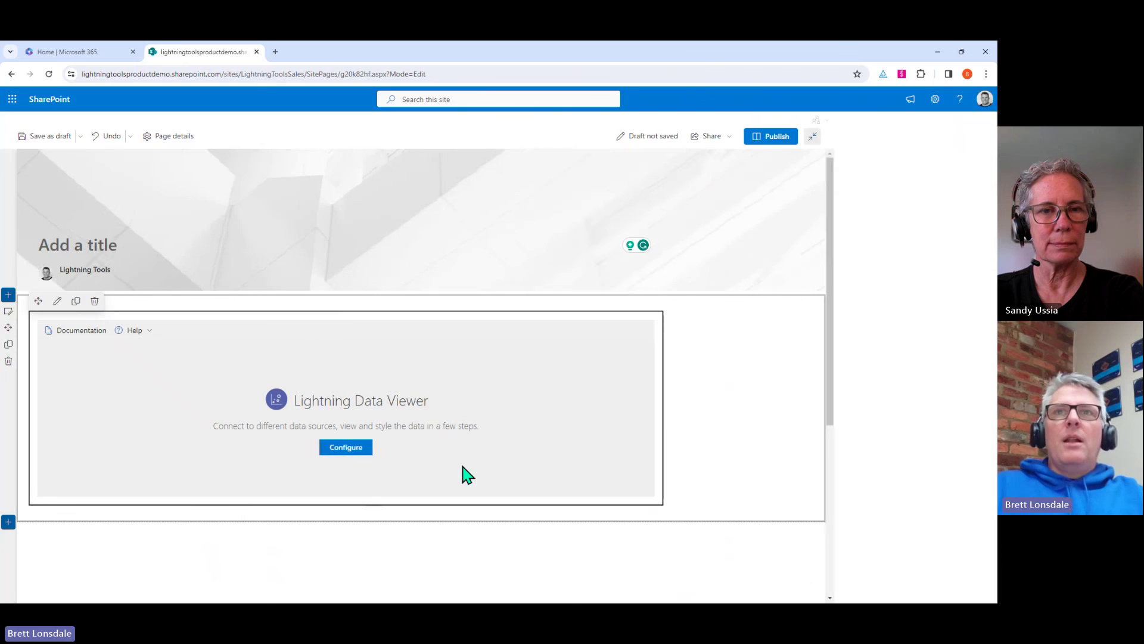
Set the view's Data Source Provider to SQL Azure.
left_click(543, 264)
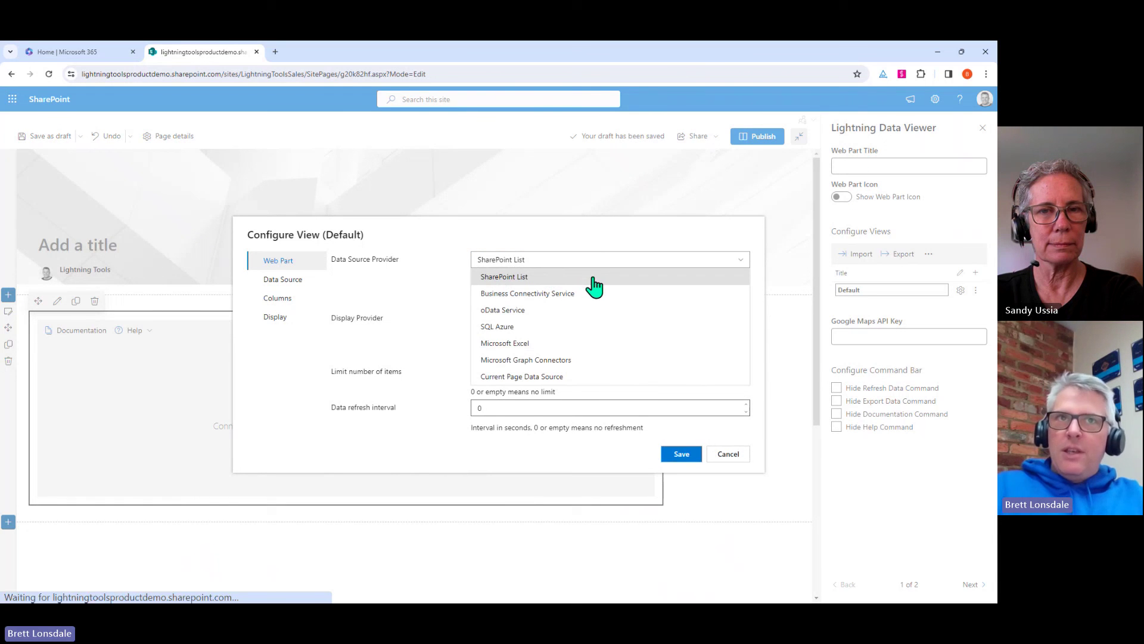
left_click(543, 327)
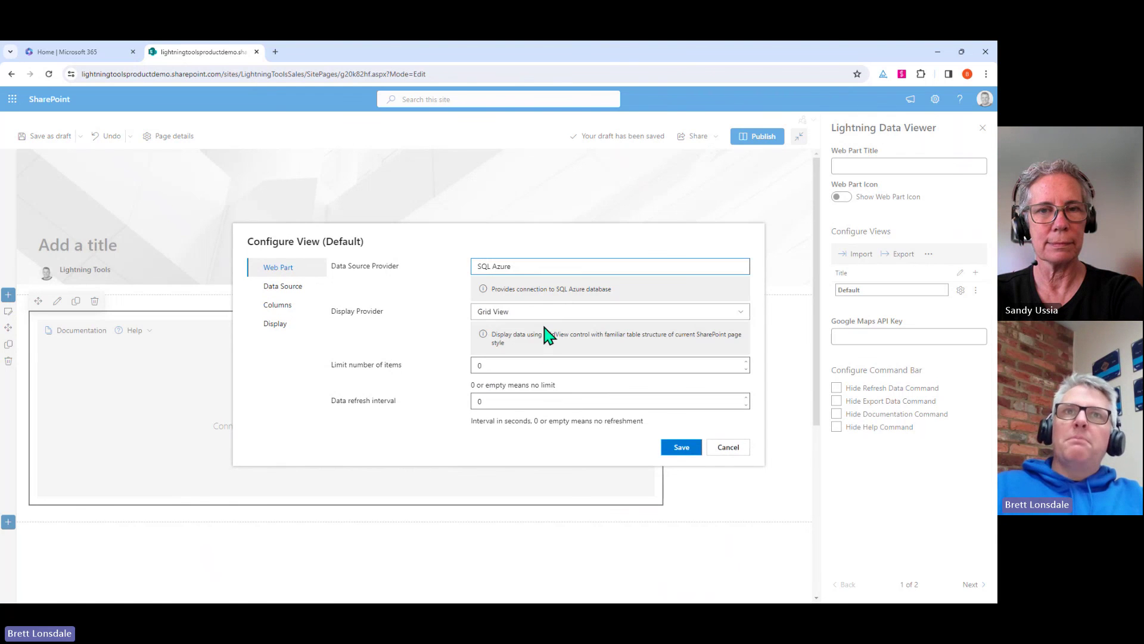
left_click(494, 271)
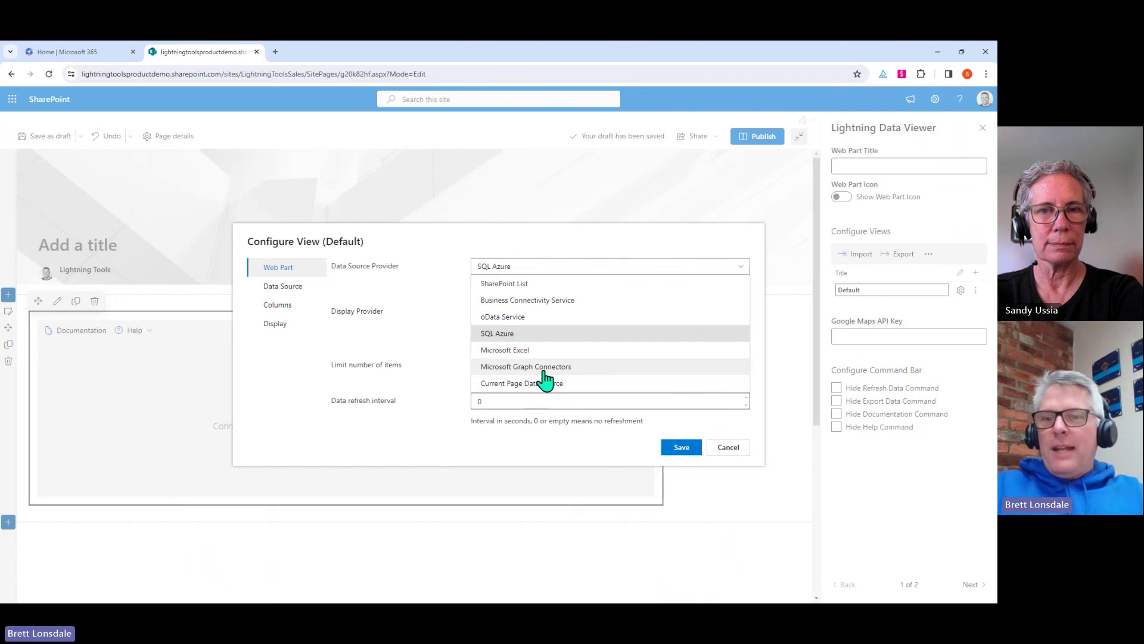
left_click(517, 335)
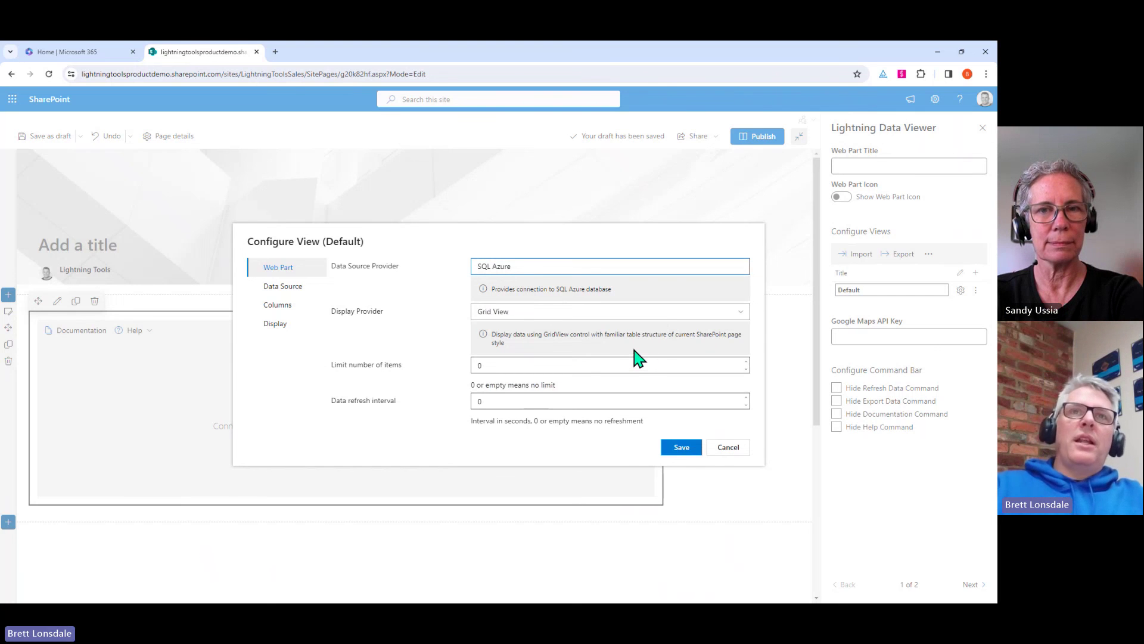
Choose Charts view as the Display Provider and go to the Data Source connection settings.
left_click(505, 315)
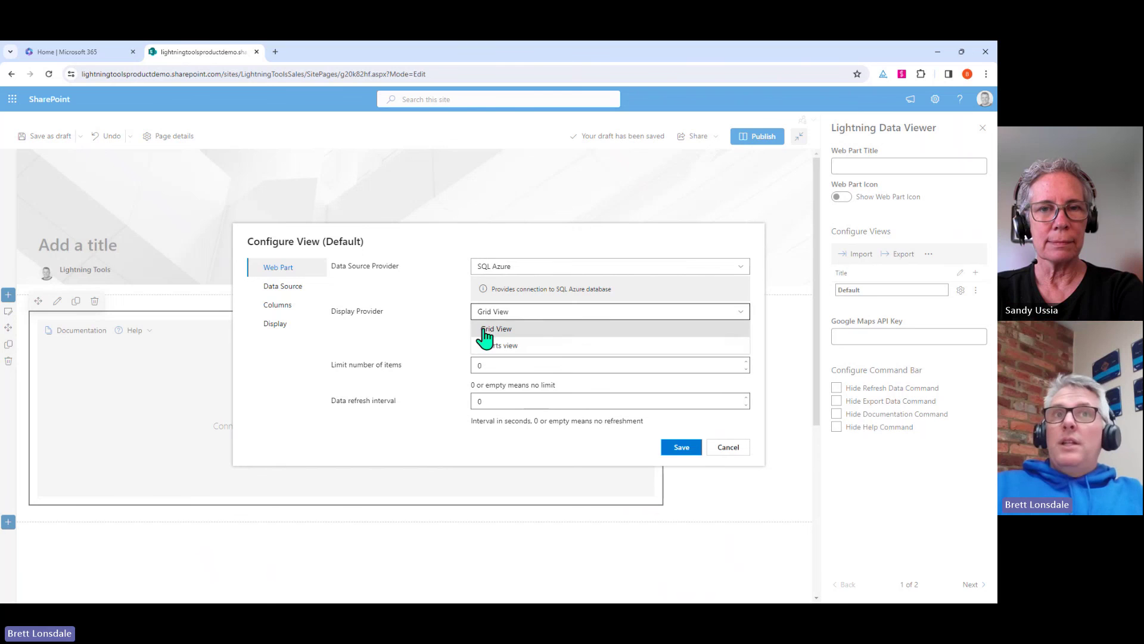
left_click(565, 347)
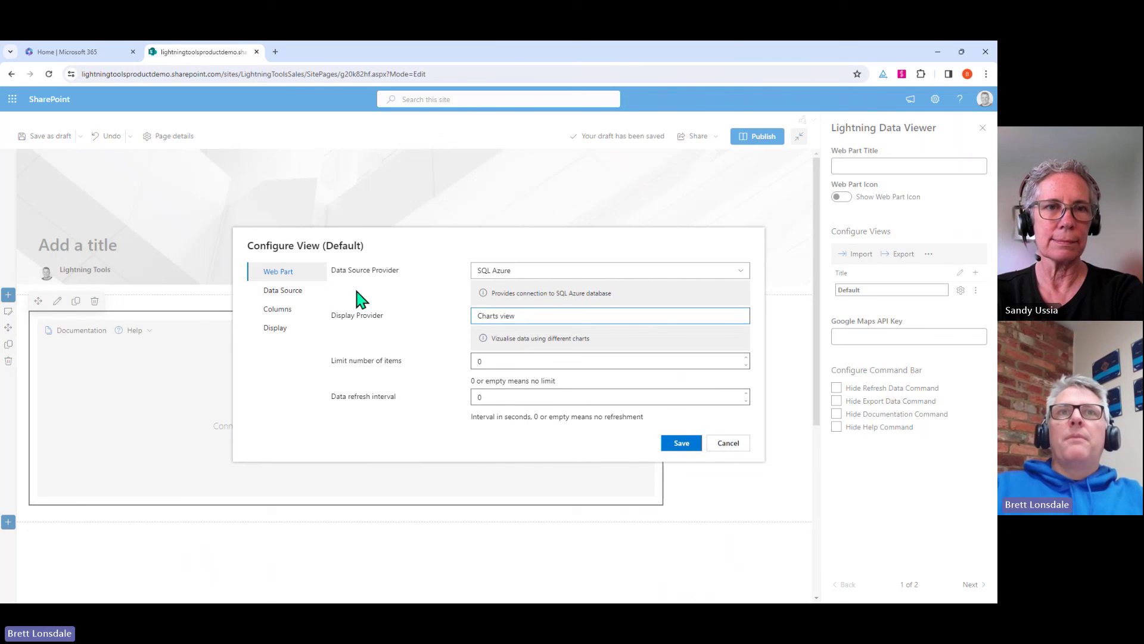
left_click(292, 290)
left_click(536, 249)
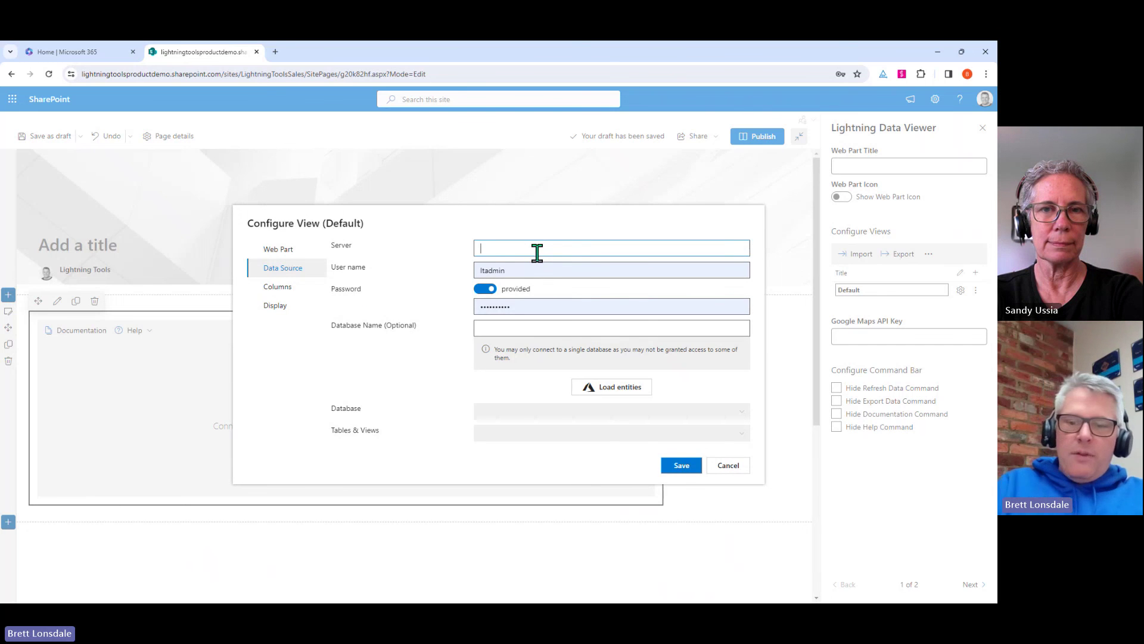
Connect to ltdemo.database.windows.net and pick the LT_Demo_ExpenseReport table in the SQListDemo database.
type("ltdemo")
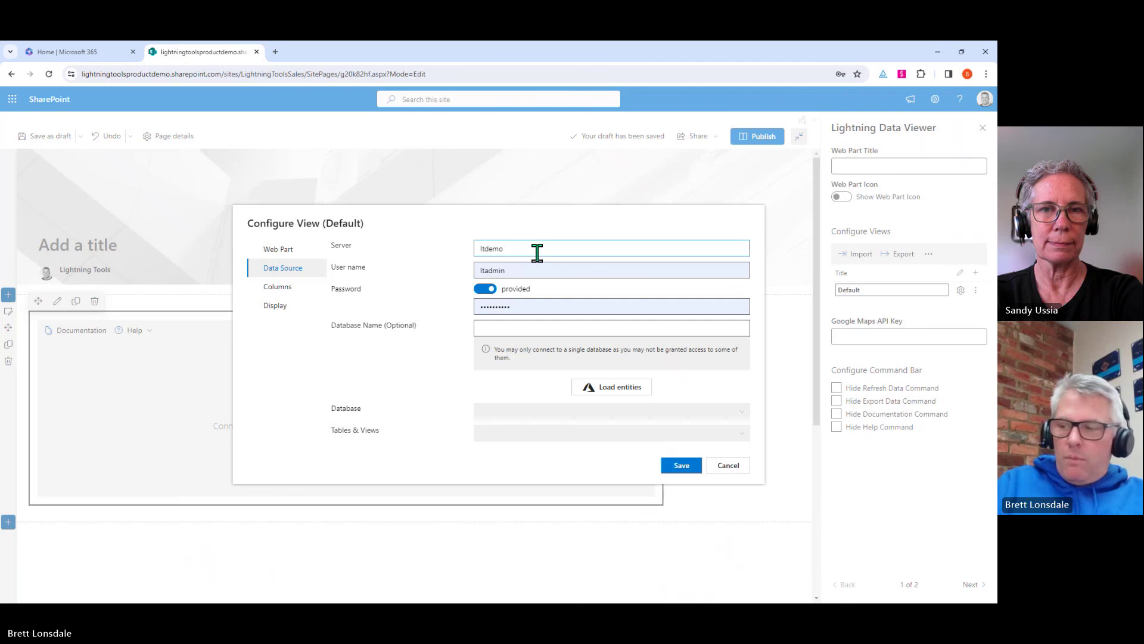
type(".database")
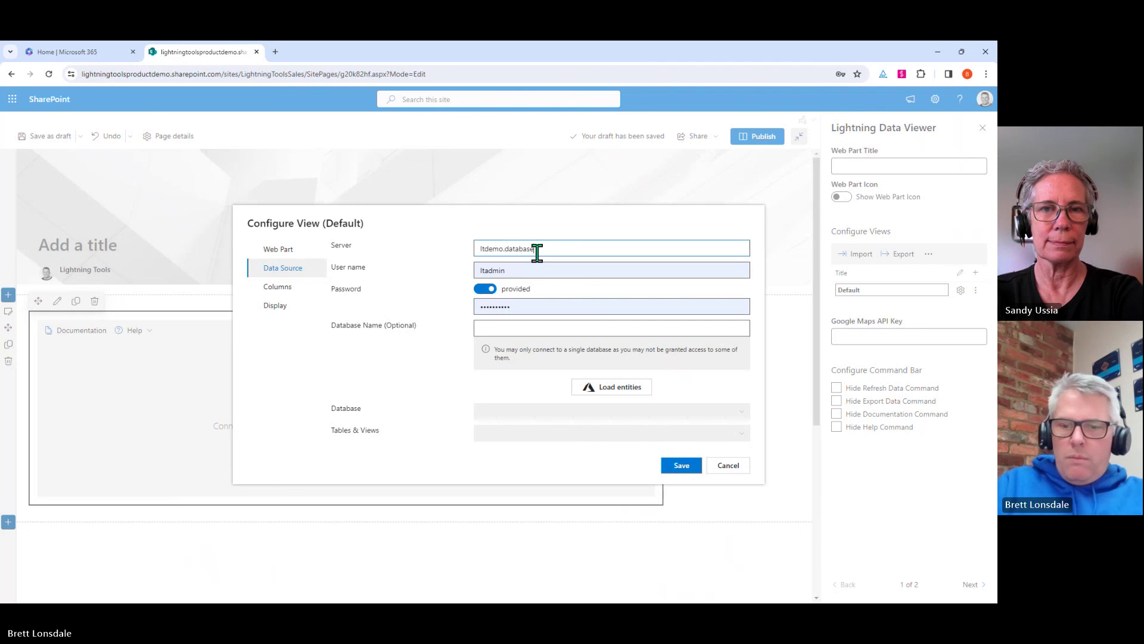
type(".win")
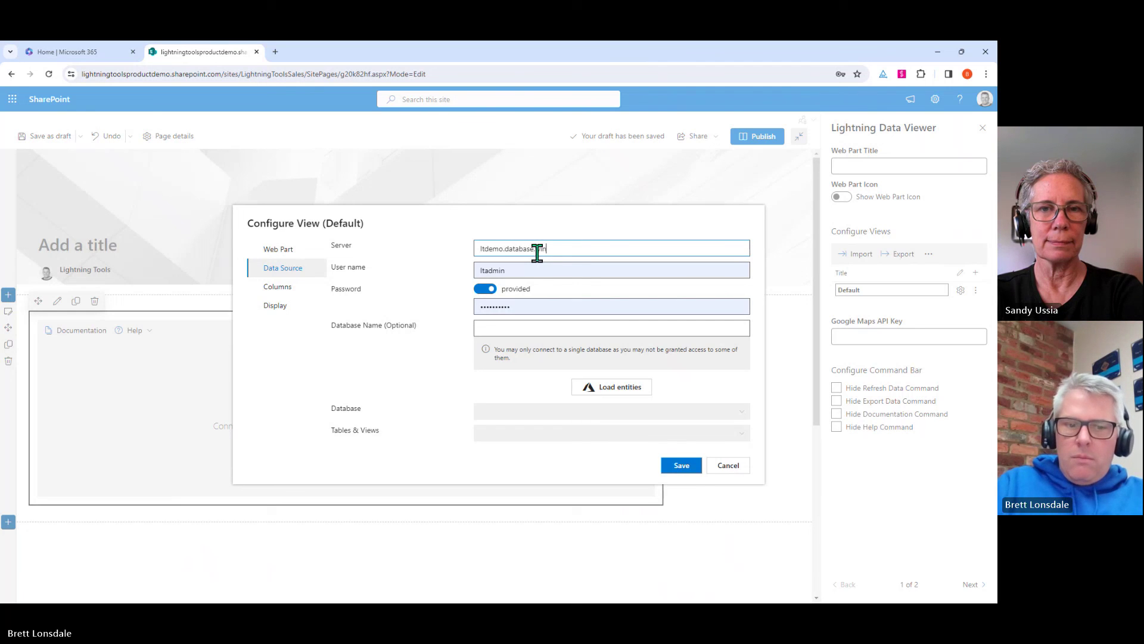
type("dows.net")
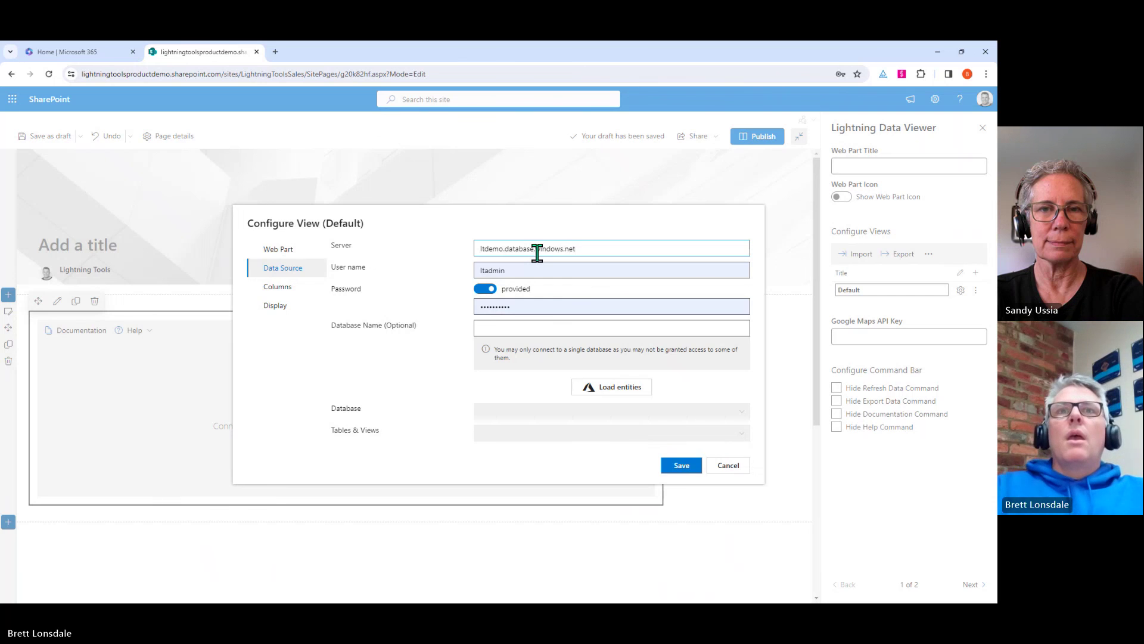
left_click(635, 390)
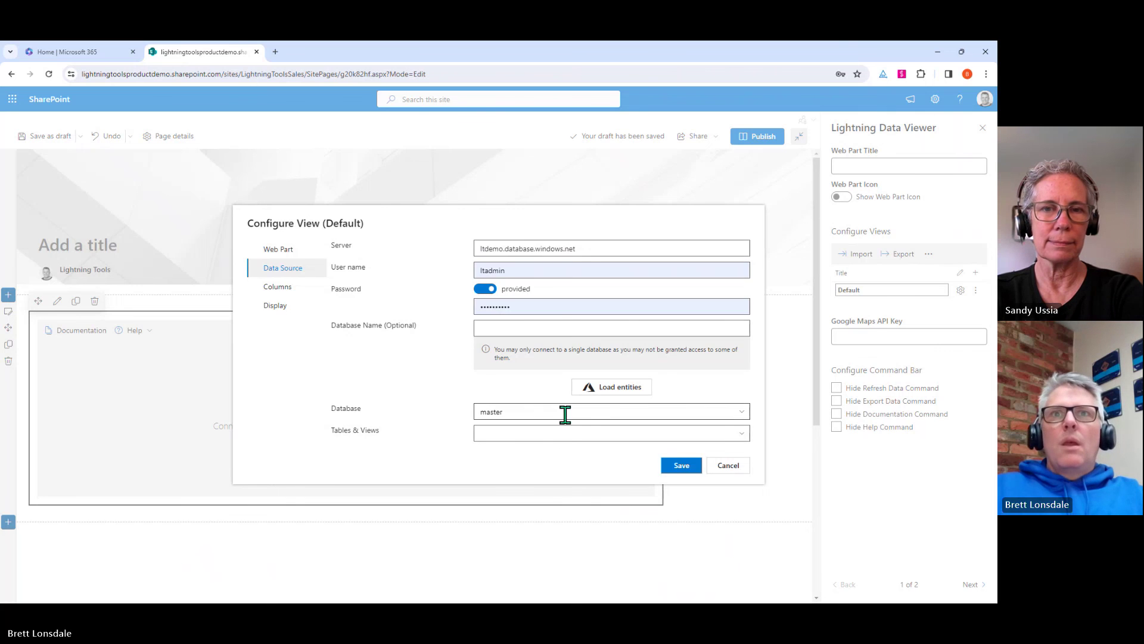
double_click(566, 412)
left_click(510, 492)
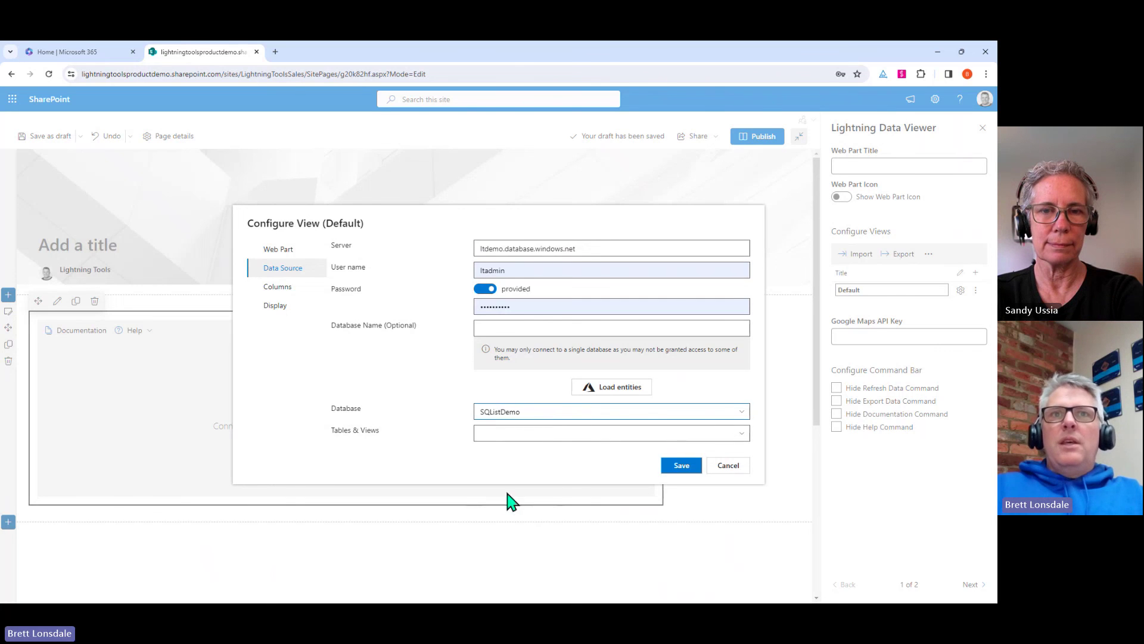
left_click(741, 433)
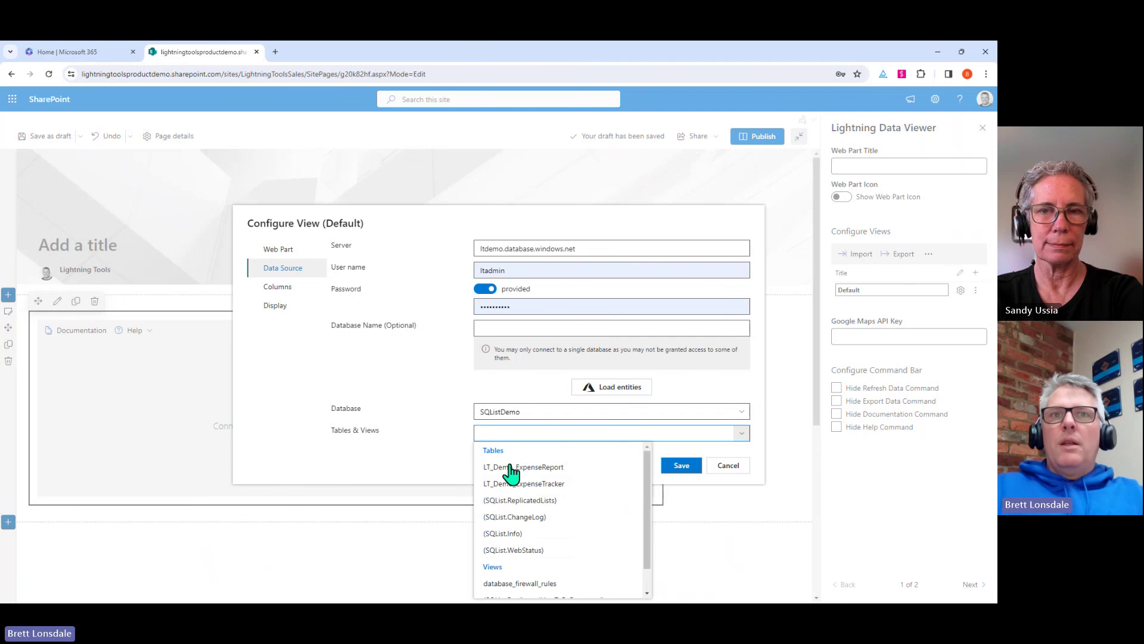
left_click(575, 483)
left_click(577, 435)
left_click(567, 467)
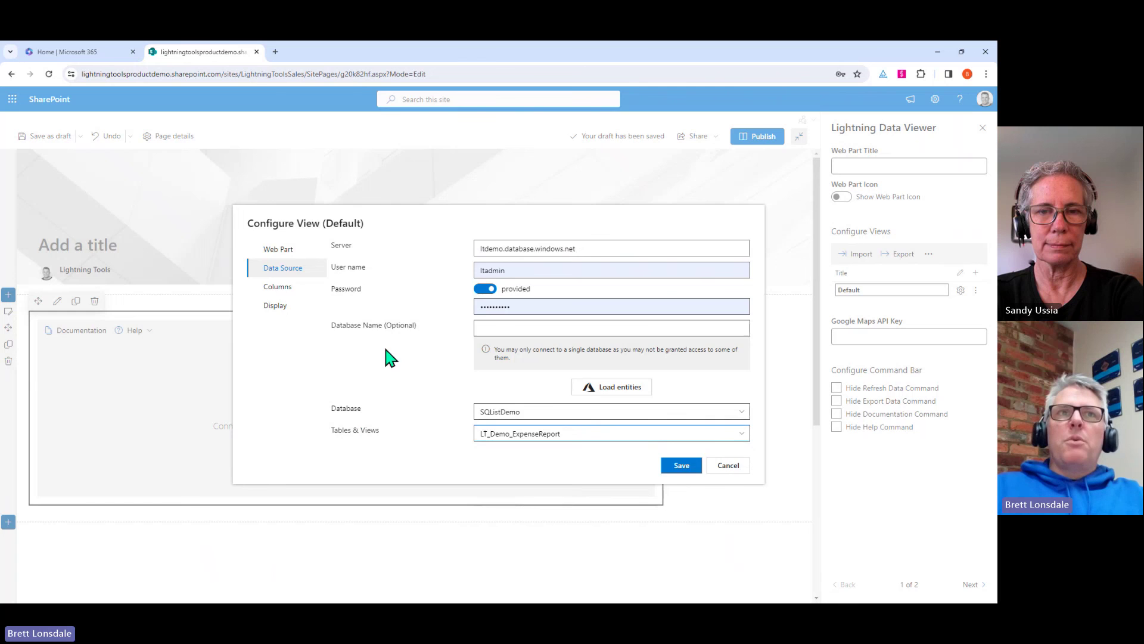
left_click(304, 289)
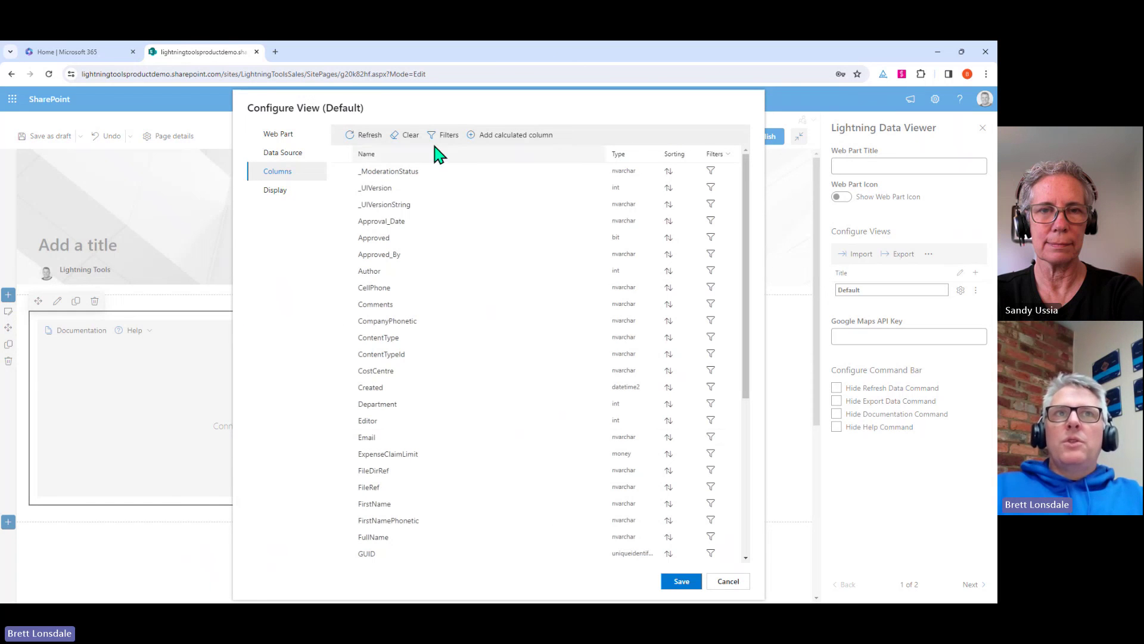
Include the Approved and TotalExpenses columns in the view.
left_click(334, 238)
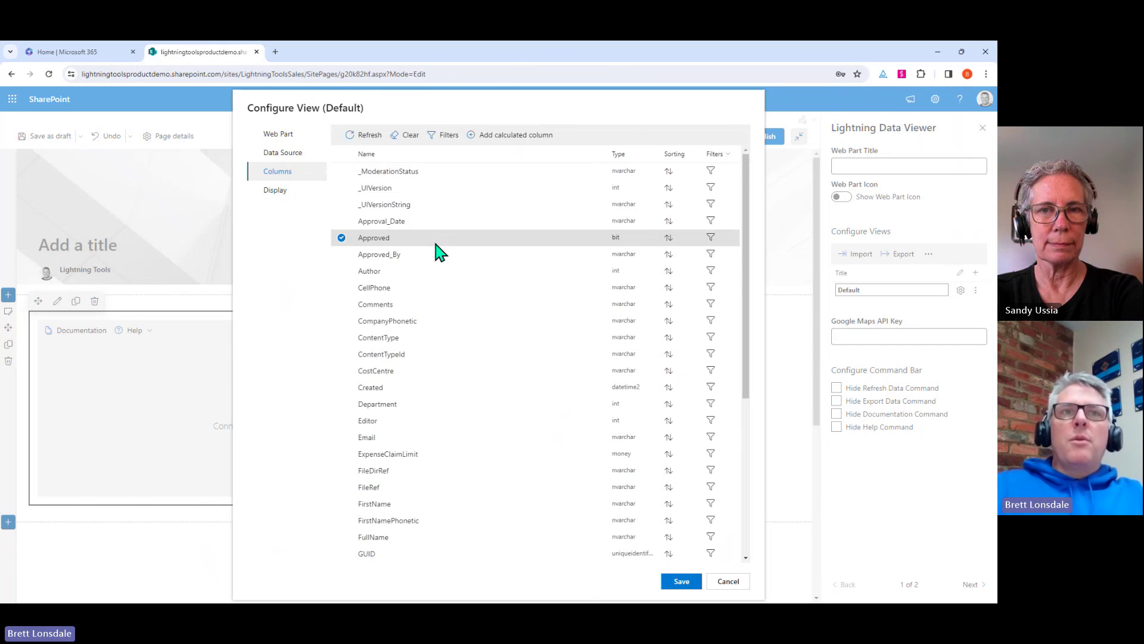
scroll(431, 286, "down", 1)
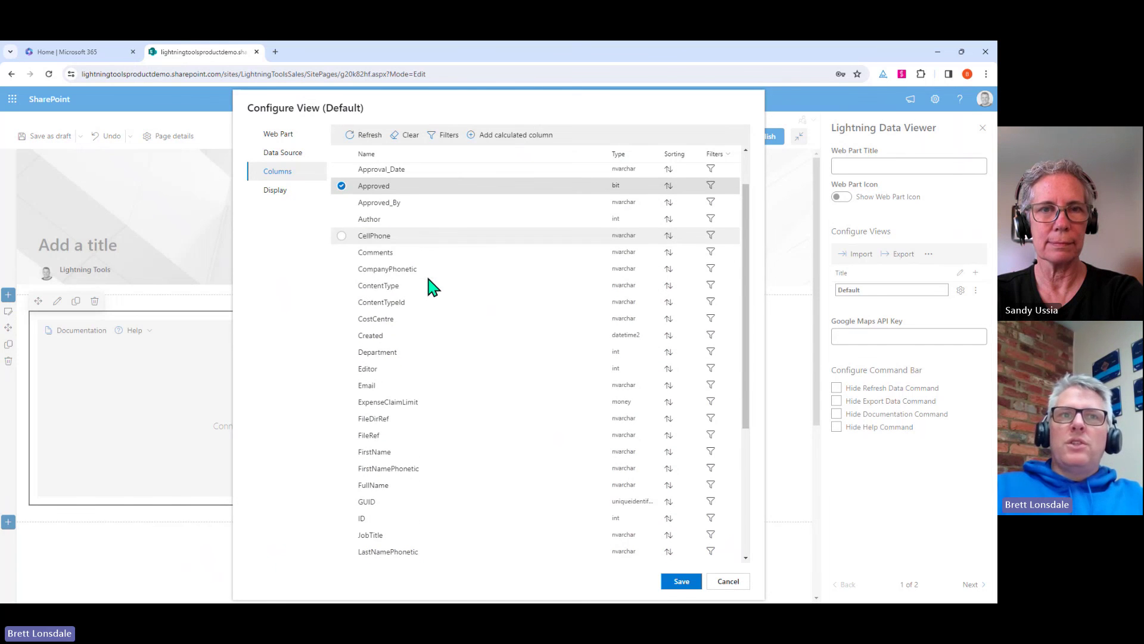
scroll(404, 253, "down", 2)
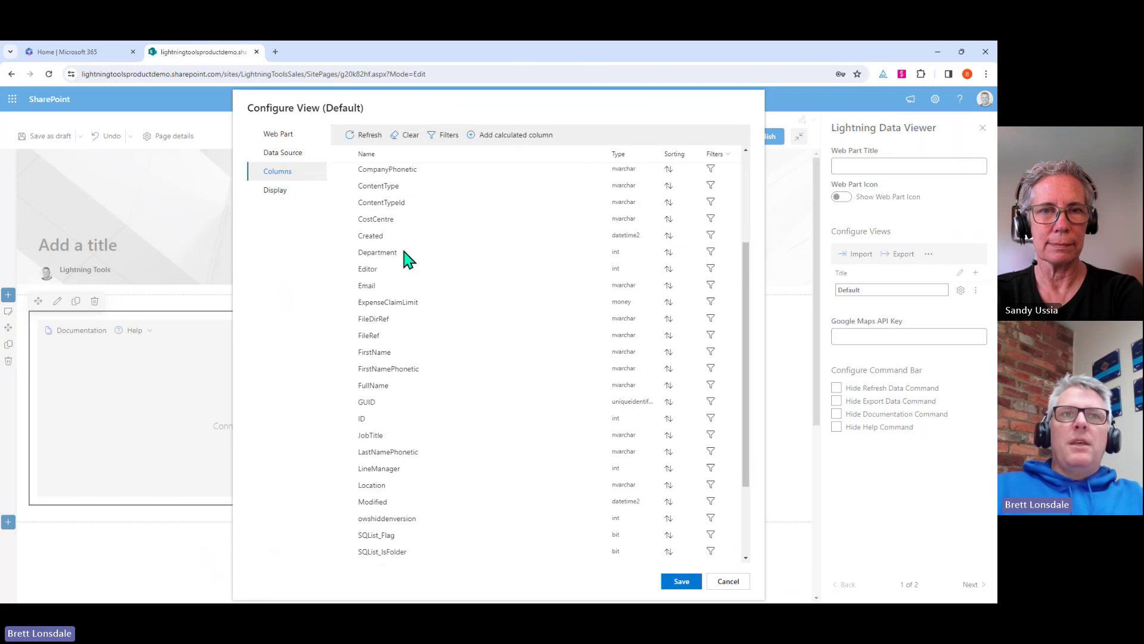
scroll(401, 254, "down", 1)
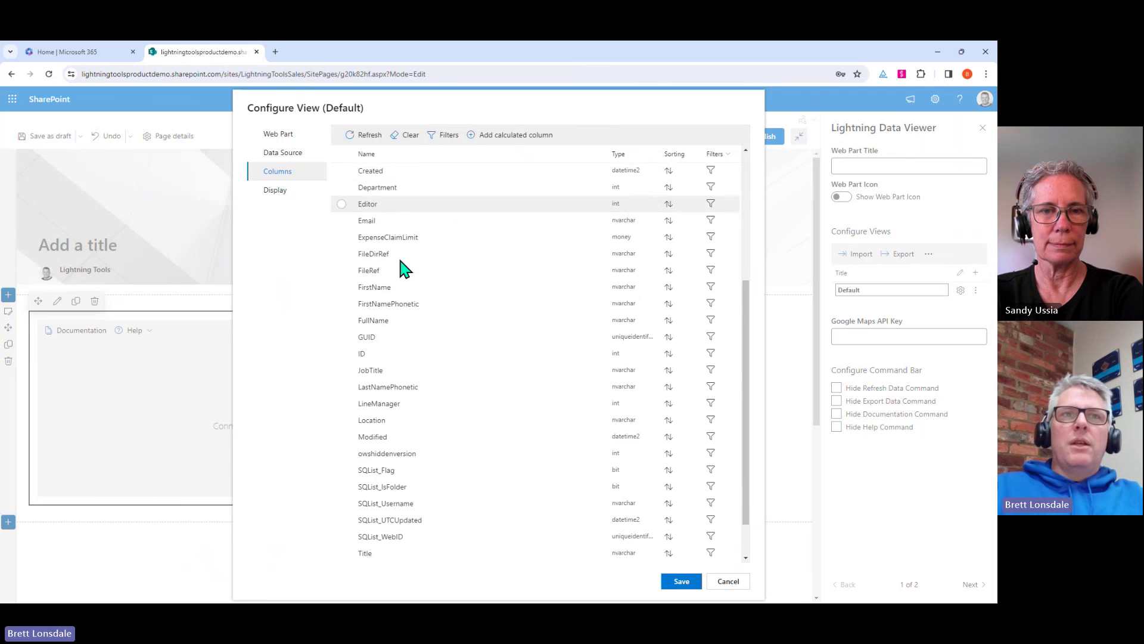
scroll(401, 267, "down", 1)
left_click(340, 521)
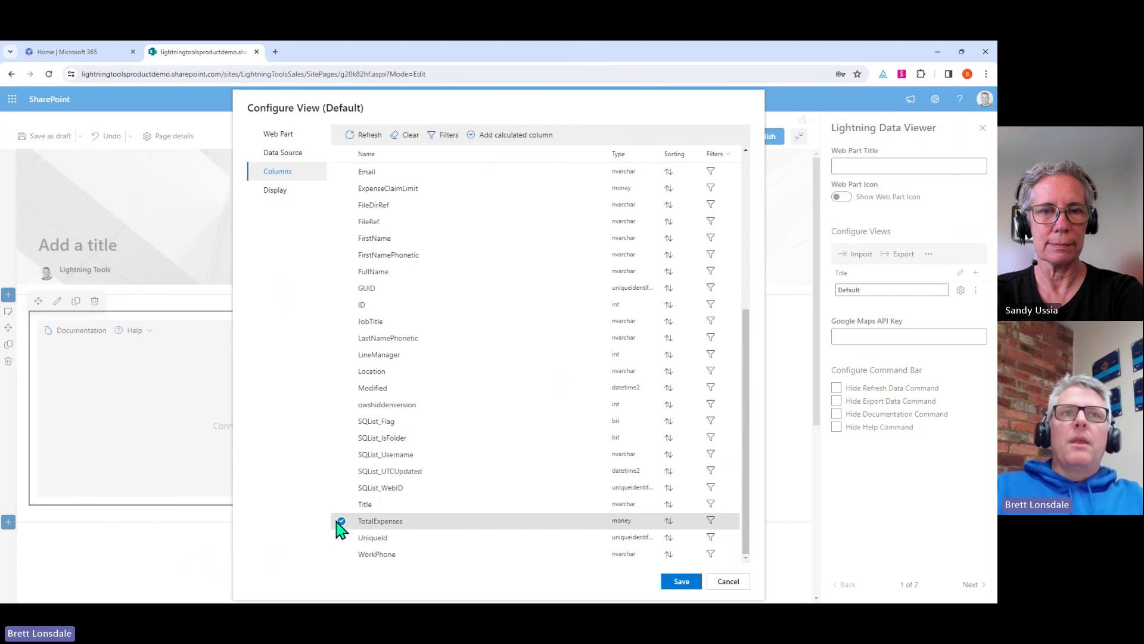
Display a Pie & Donut chart grouped by Approved with summed TotalExpenses.
left_click(274, 190)
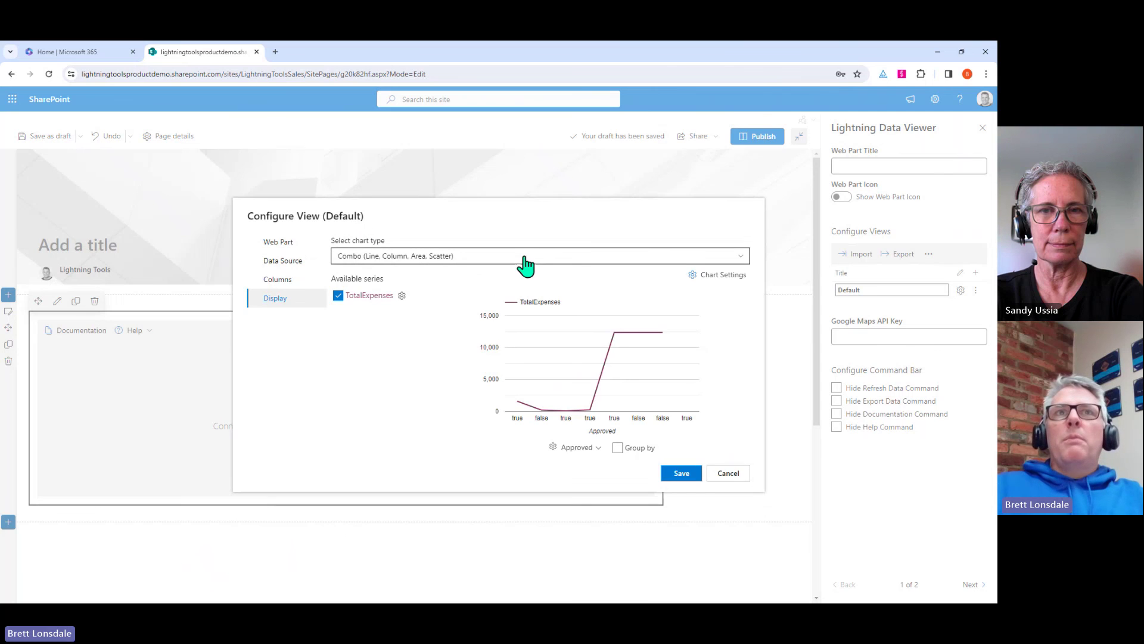
left_click(525, 268)
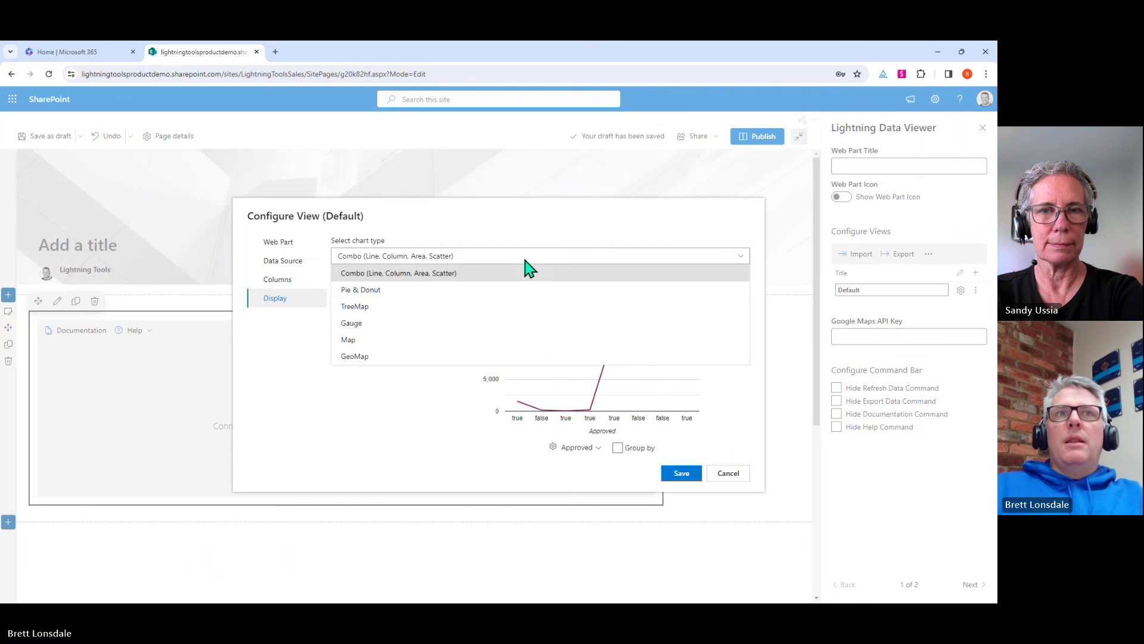
left_click(417, 291)
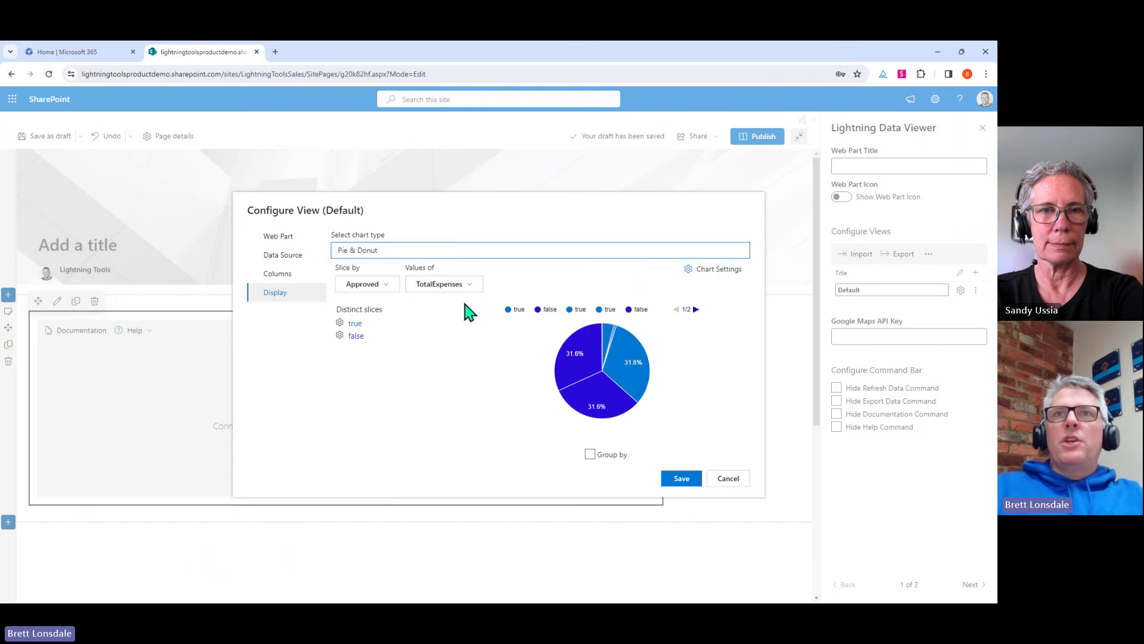
left_click(590, 455)
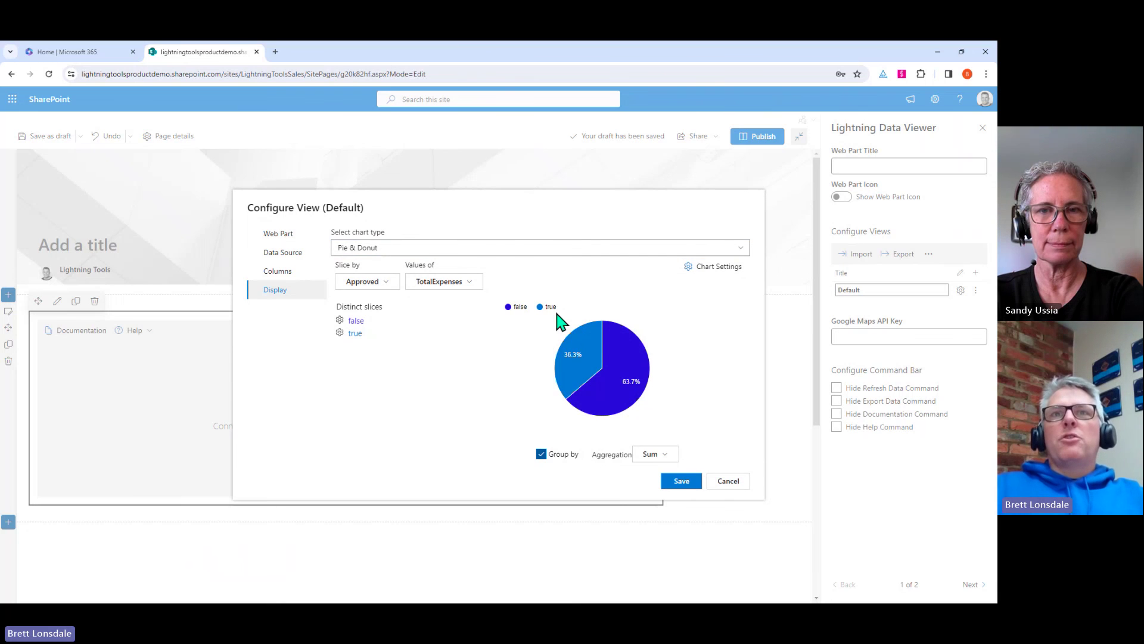
Turn on Is 3D in Chart Settings and save the view to the page.
left_click(688, 268)
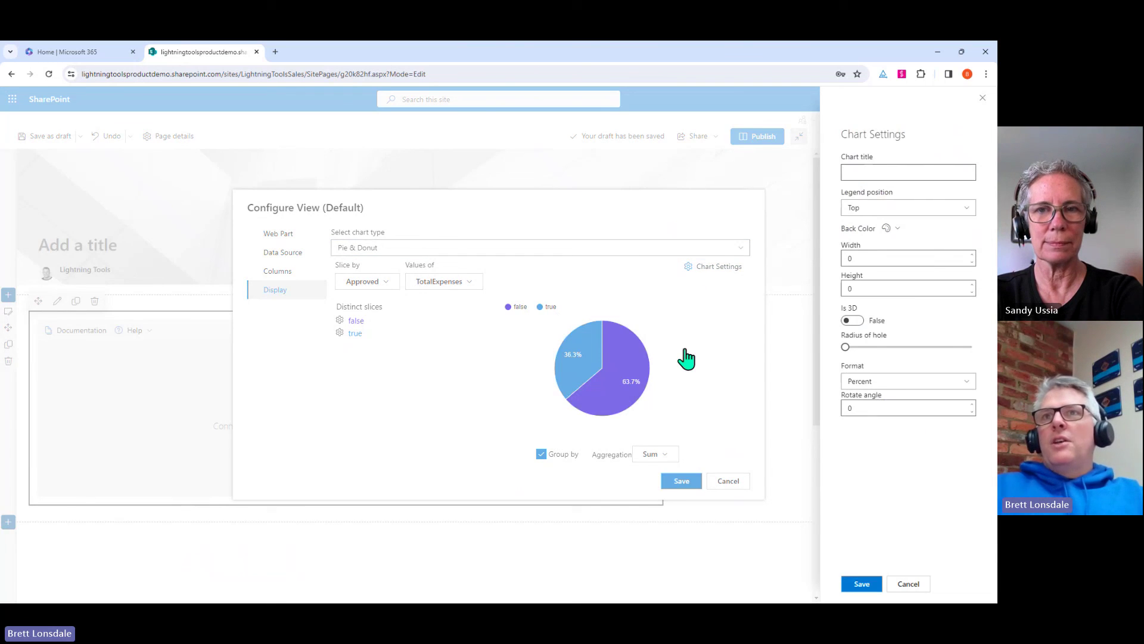
left_click(857, 322)
left_click(860, 585)
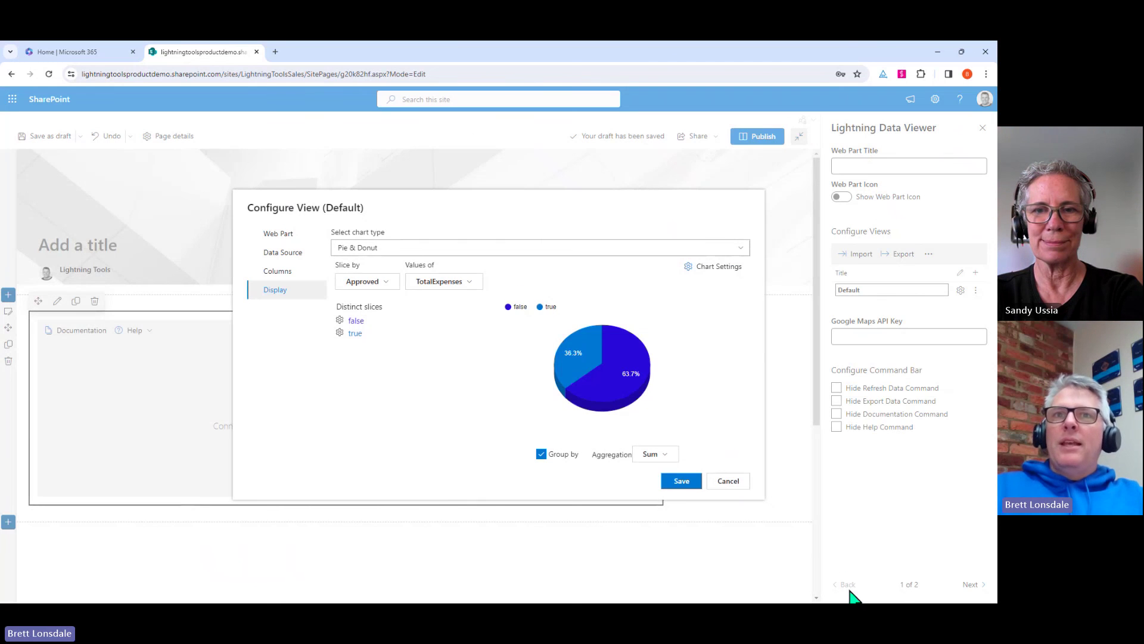
left_click(681, 481)
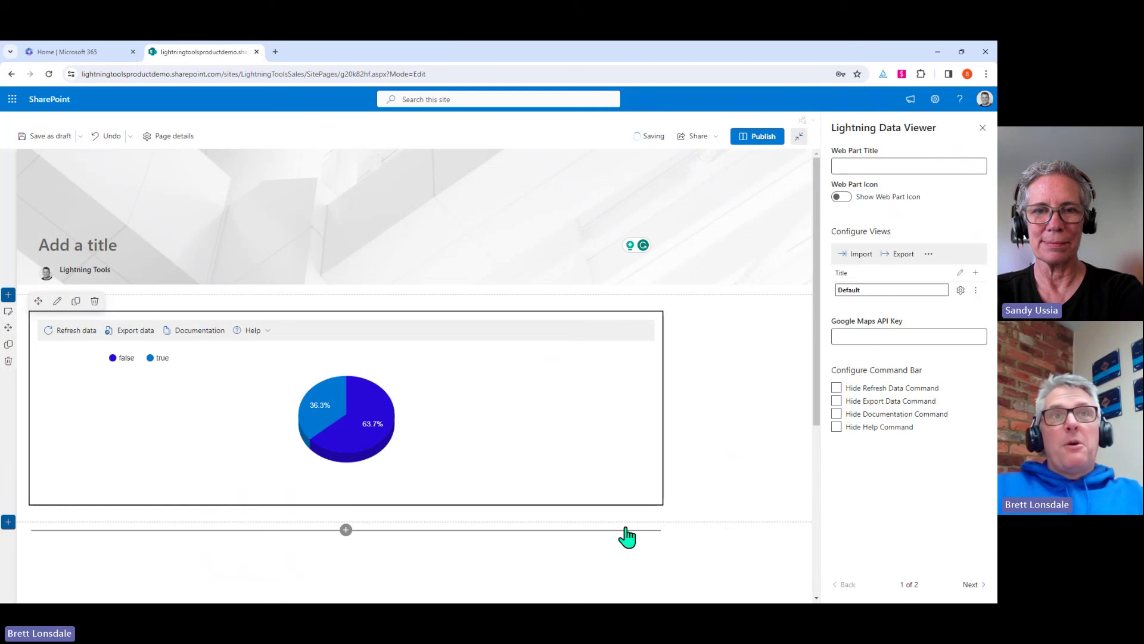